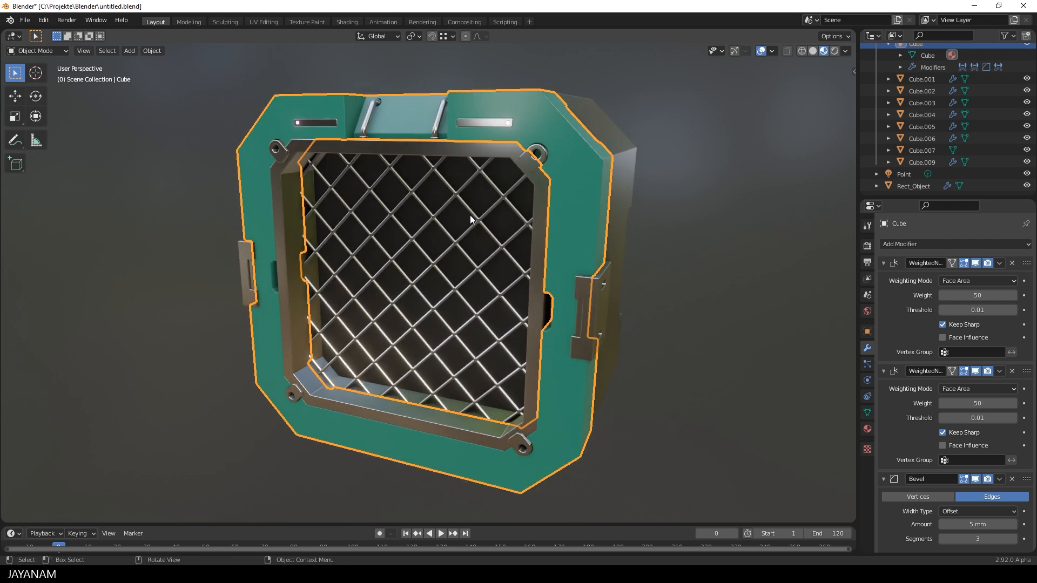
Examine the finished crate's wire grille, recessed handles and frame from several angles
middle_drag(470, 218, 356, 176)
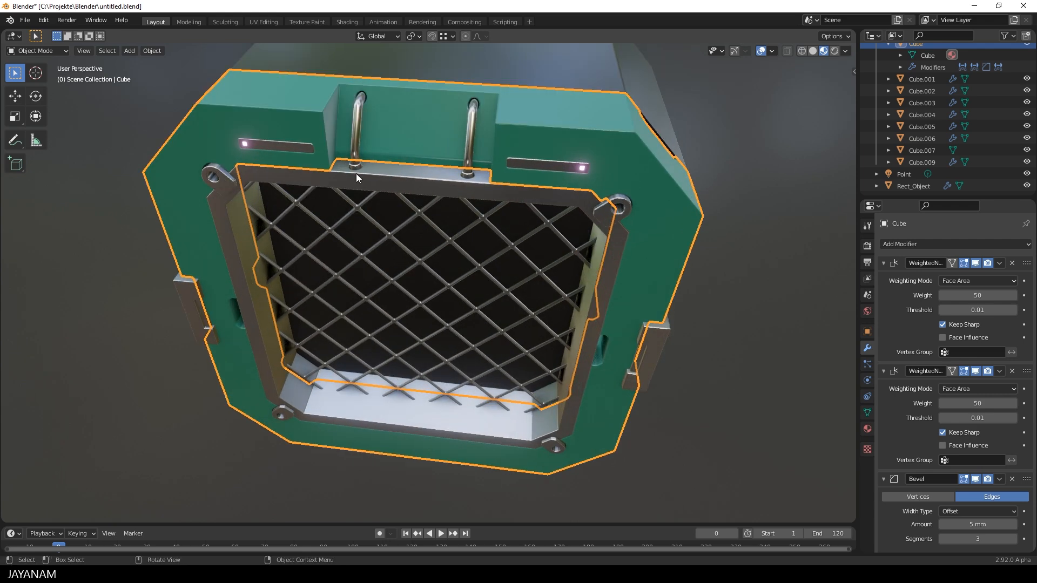
click(354, 133)
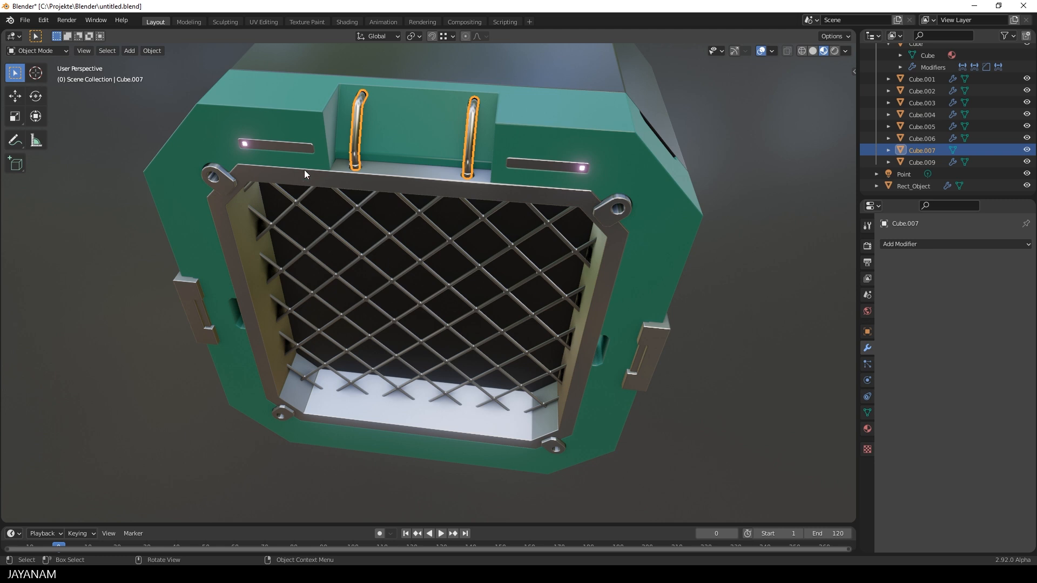
middle_drag(379, 202, 436, 200)
click(706, 198)
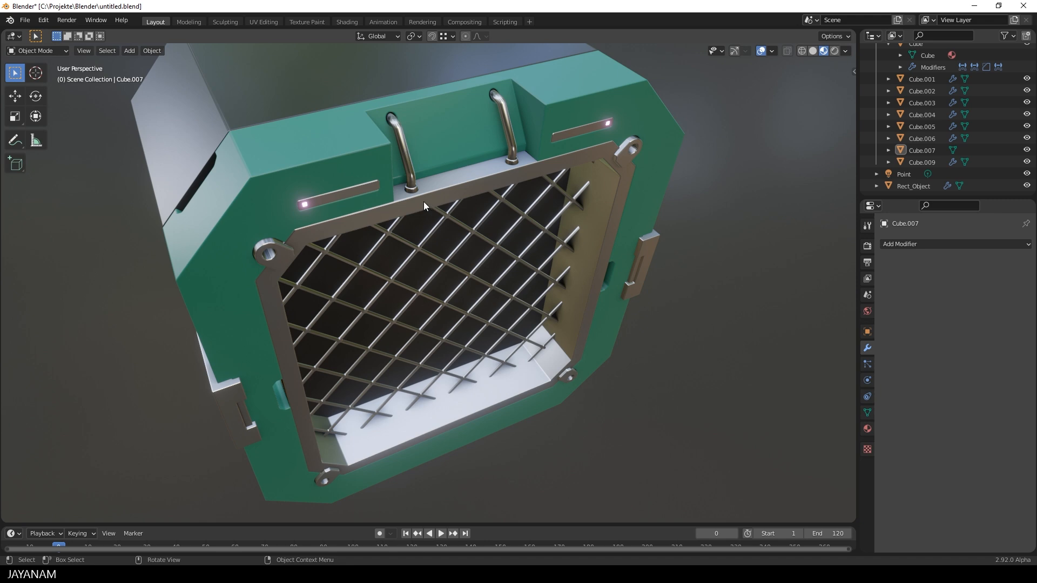
middle_drag(650, 319, 651, 300)
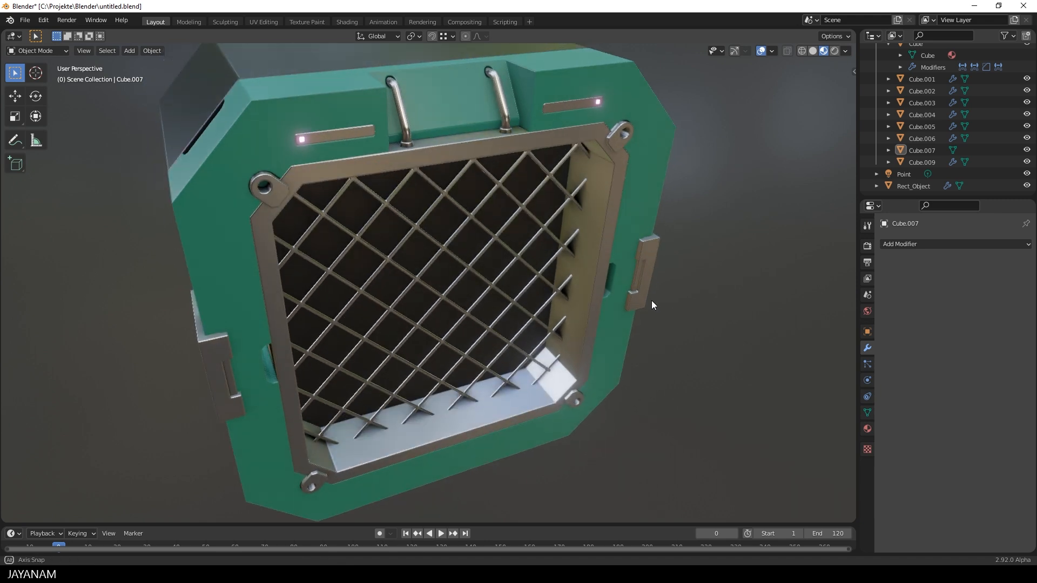
click(497, 239)
middle_drag(497, 240, 627, 321)
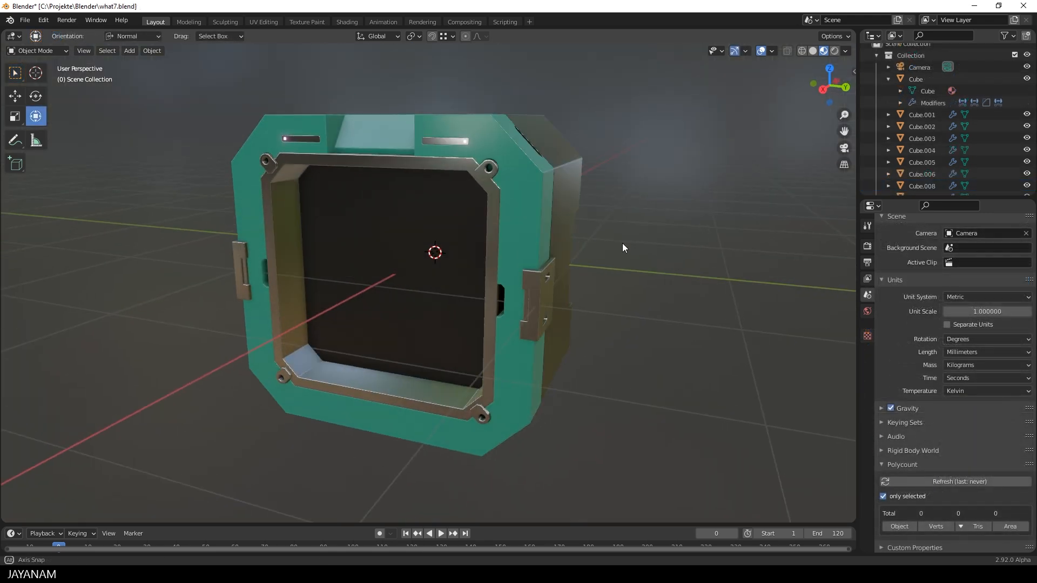
Draw a rectangle primitive from its center at the middle of the crate's front opening, reaching the frame's corner bolts
middle_drag(622, 248, 617, 301)
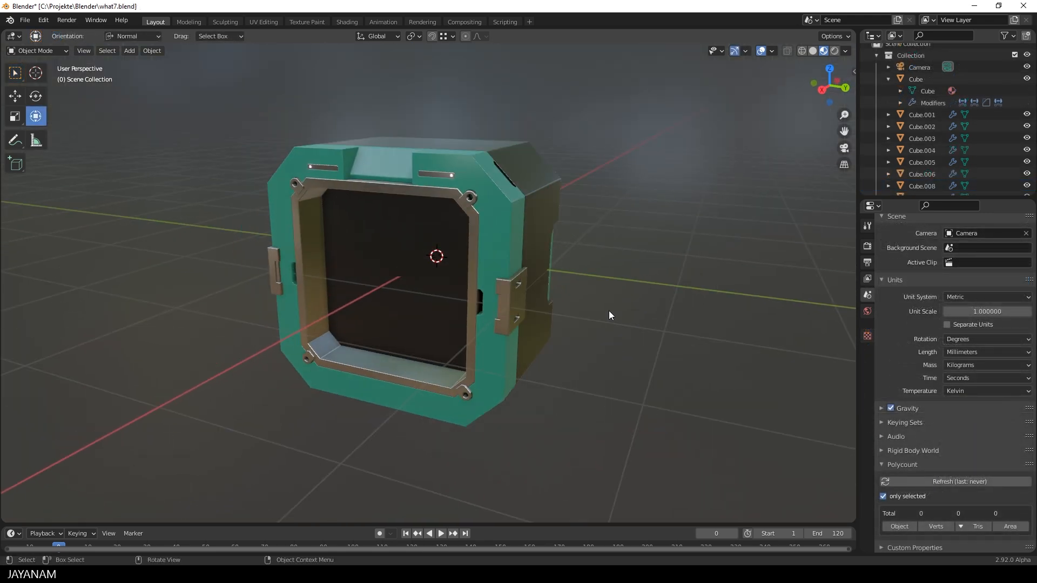
middle_drag(601, 371, 644, 355)
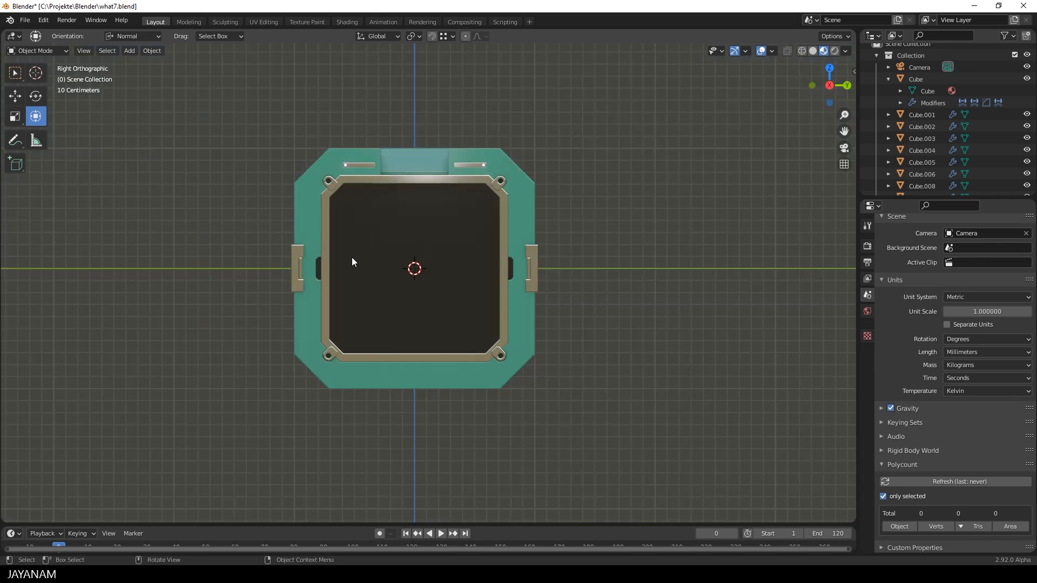
key(n)
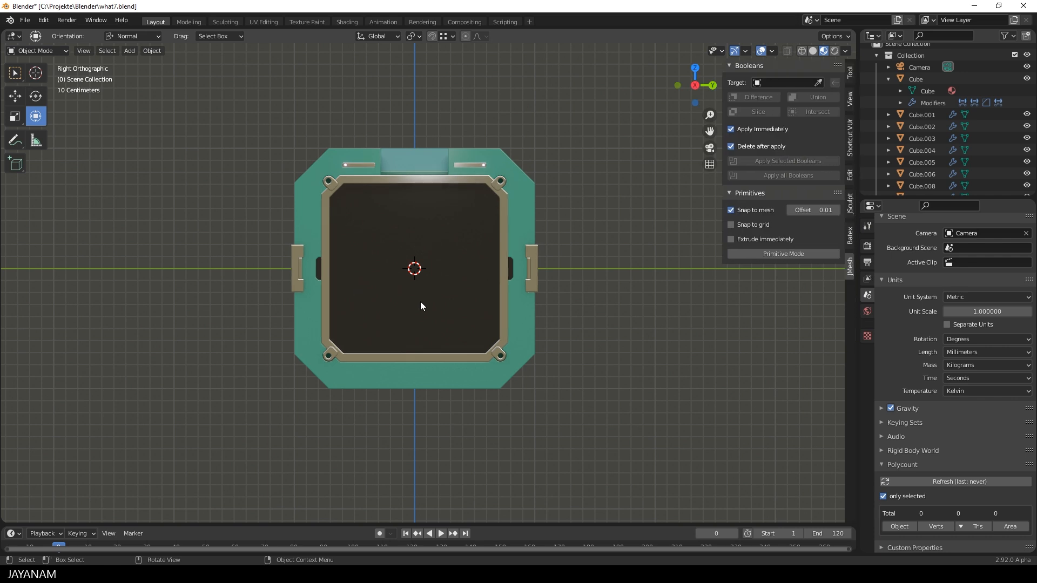
click(786, 254)
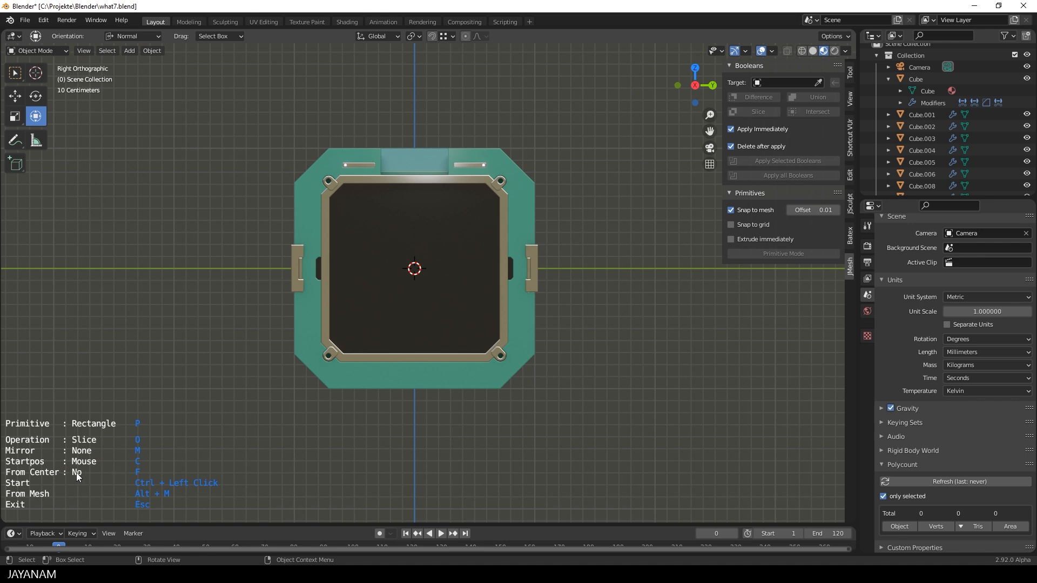
key(f)
scroll(378, 332, up, 1)
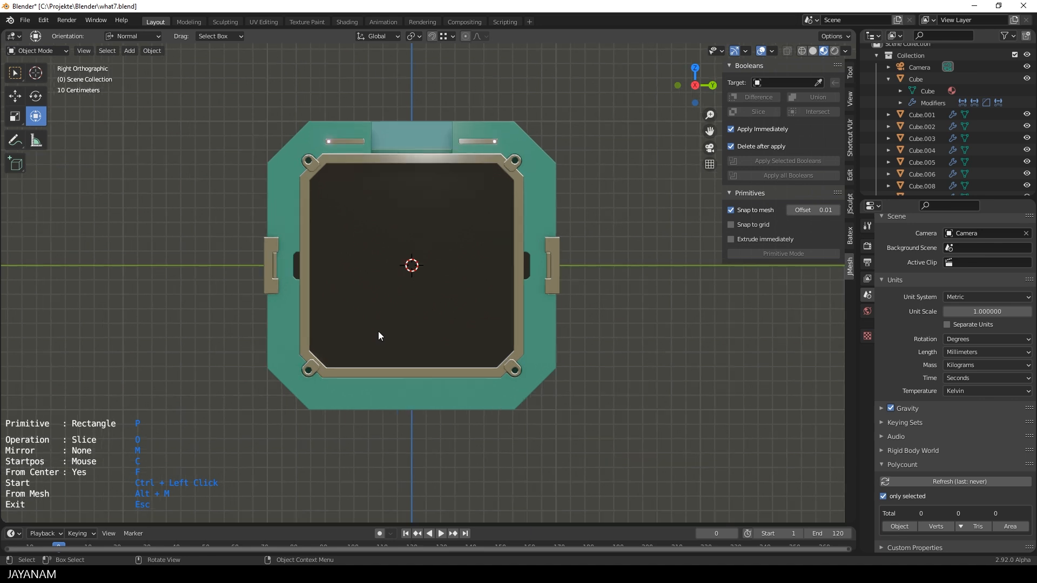
scroll(381, 329, up, 2)
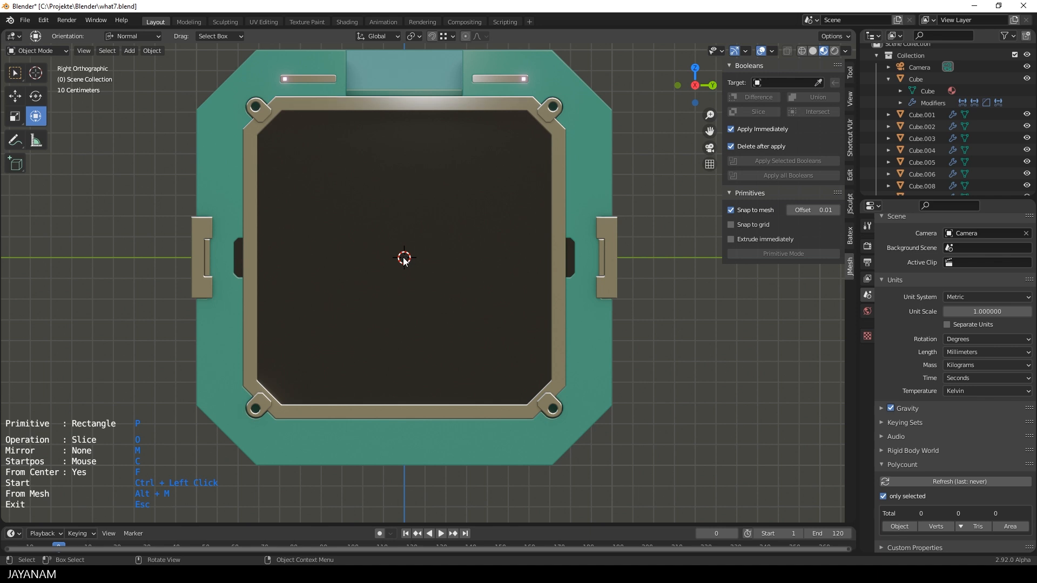
ctrl+click(405, 259)
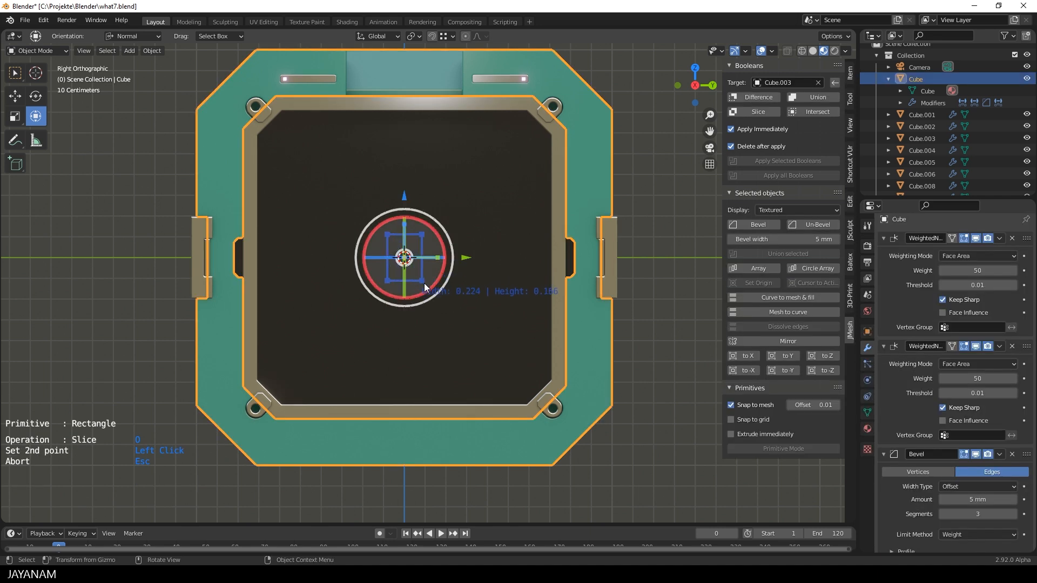
click(560, 413)
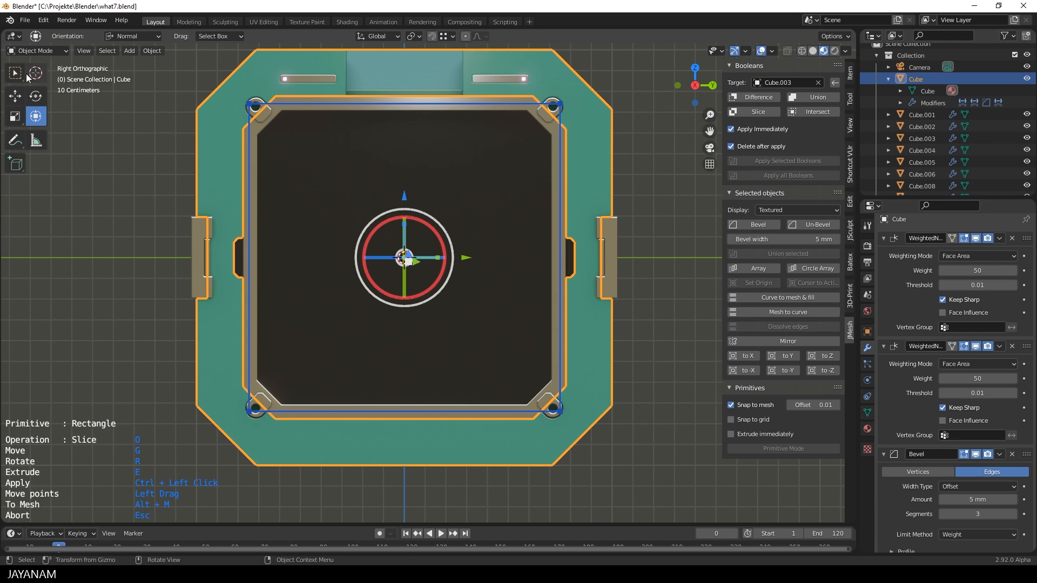
Convert the drawn rectangle to a mesh and move the plane along the X axis within the frame opening
key(alt+m)
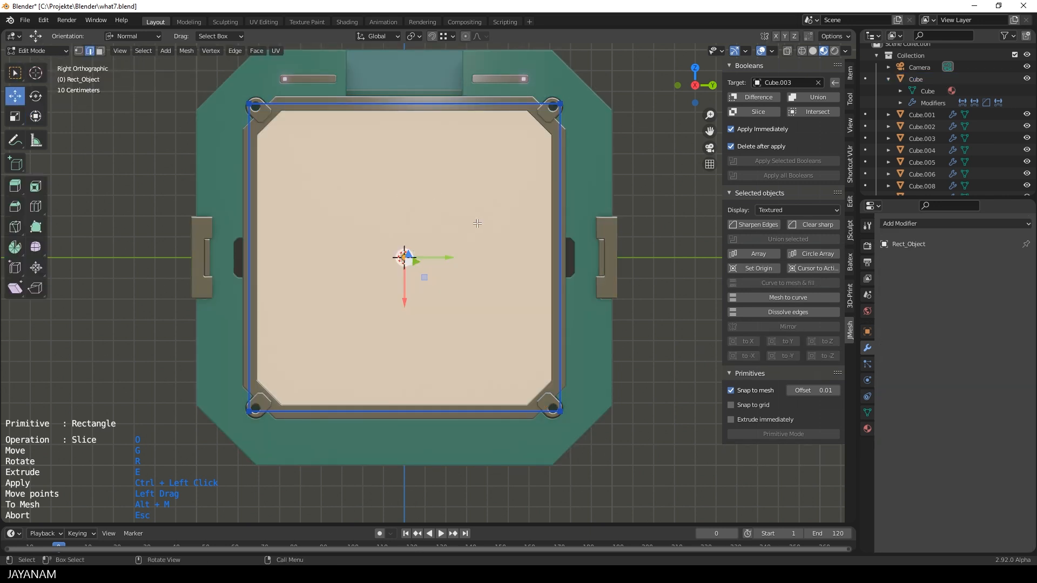
key(Escape)
middle_drag(529, 212, 442, 279)
key(Tab)
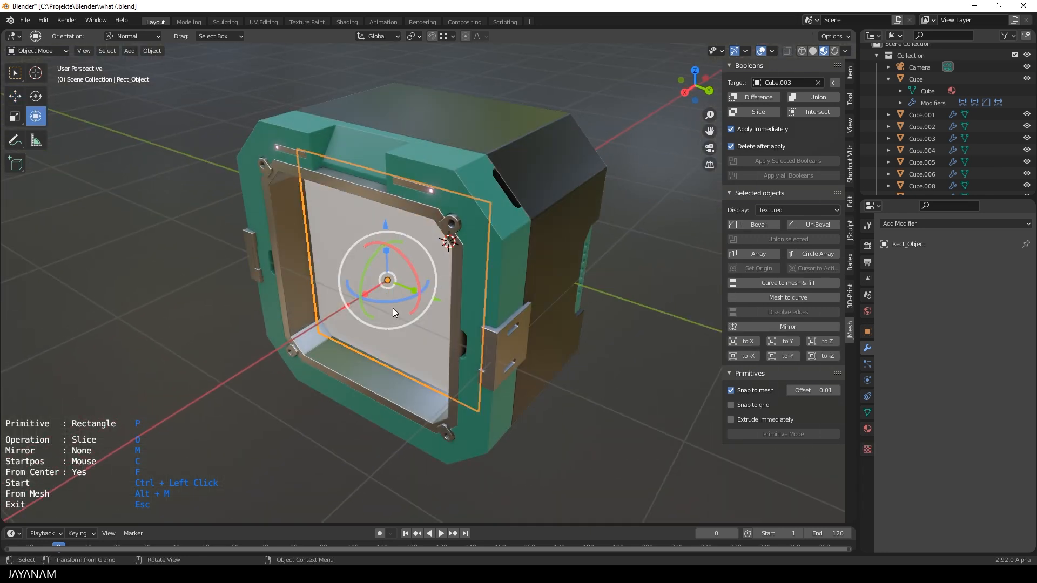
drag(341, 302, 322, 314)
middle_drag(321, 313, 615, 393)
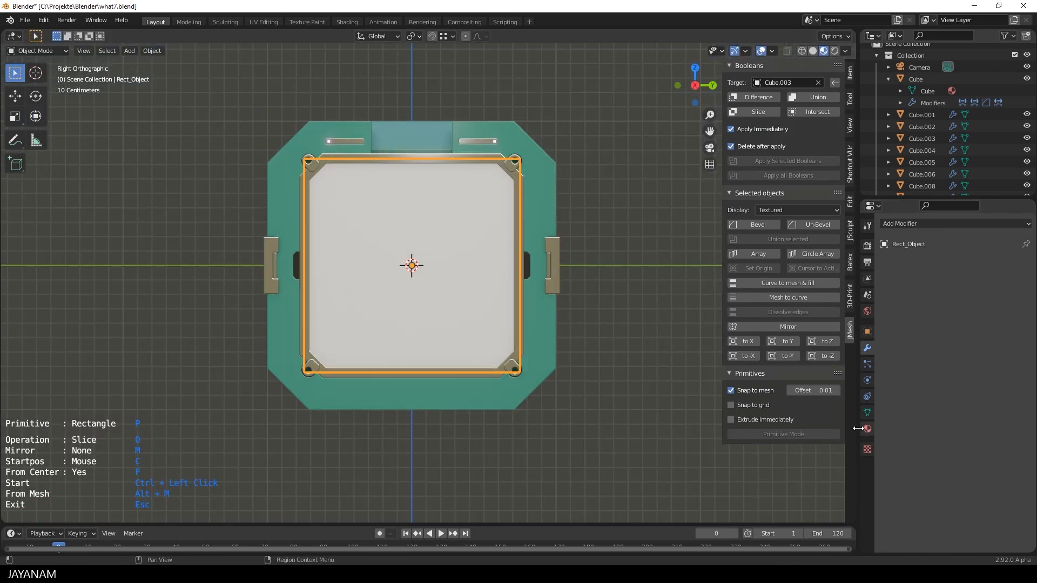
Assign the existing matSteel material to the rectangle plane
click(867, 429)
click(887, 294)
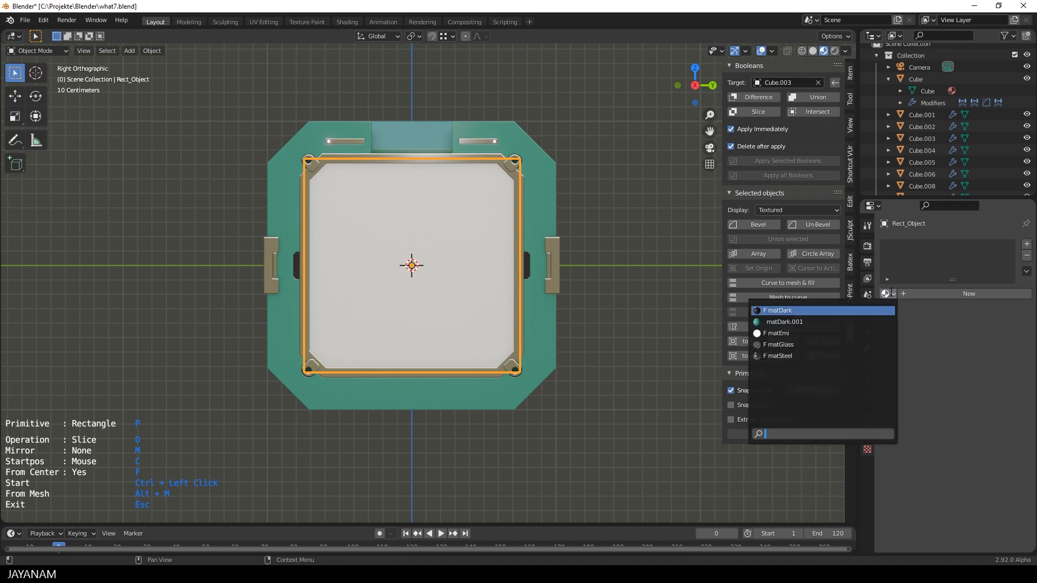
click(778, 355)
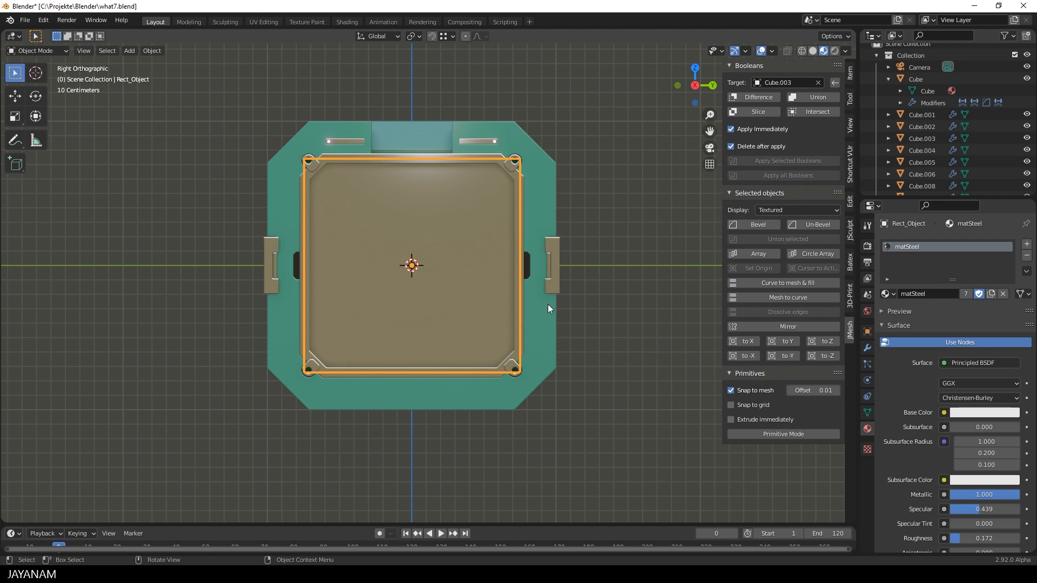
Subdivide the whole rectangle plane in Edit Mode with 5 cuts
key(Tab)
middle_drag(501, 306, 459, 291)
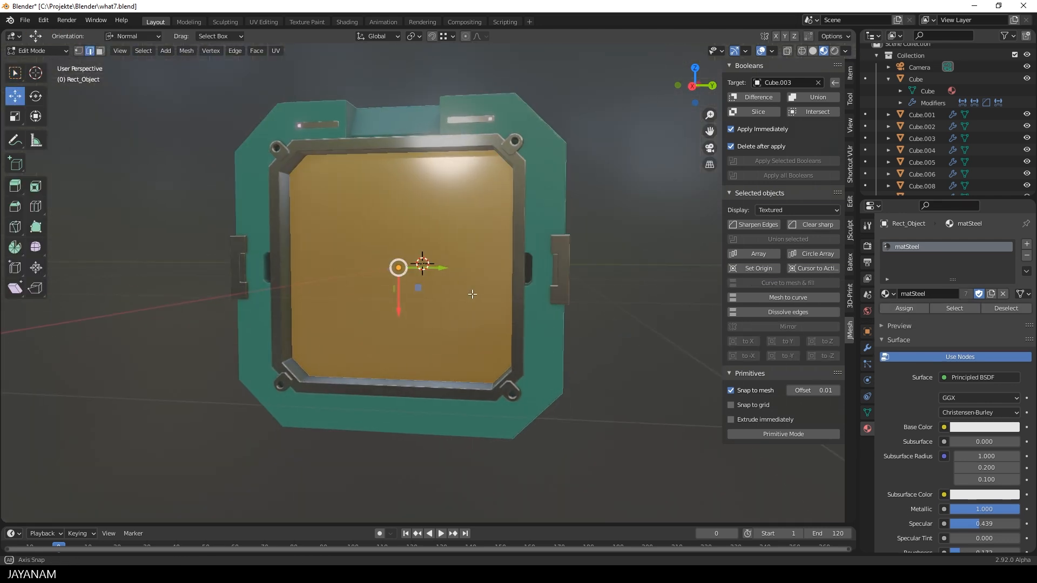
right_click(372, 226)
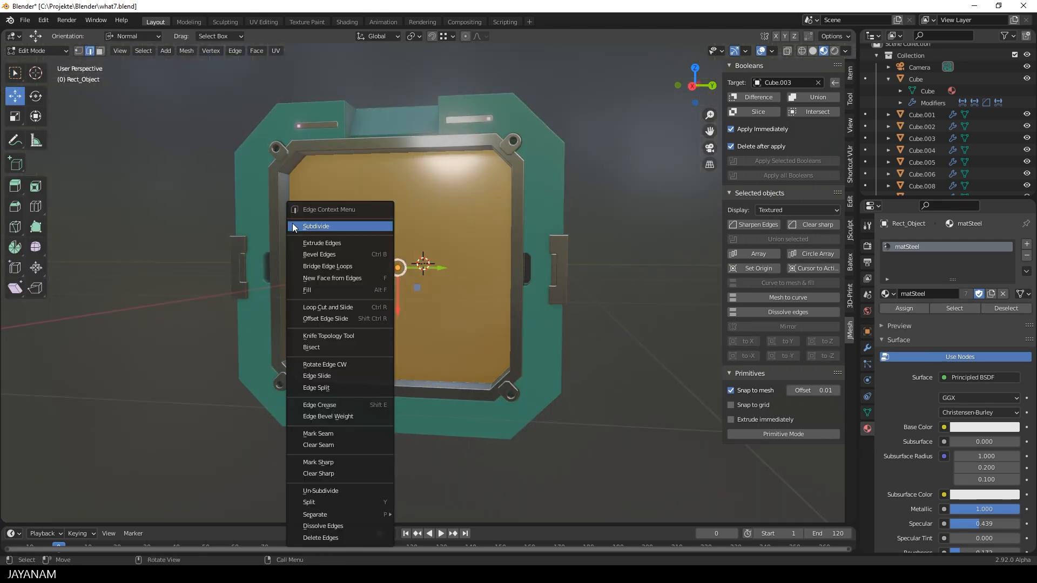
click(352, 226)
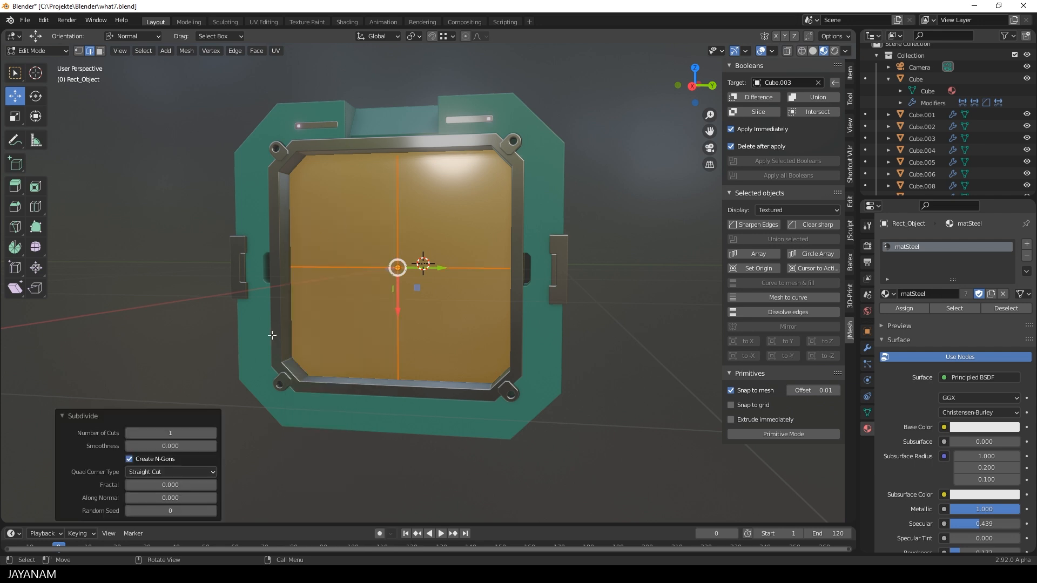
click(212, 433)
click(212, 433)
click(213, 433)
click(213, 433)
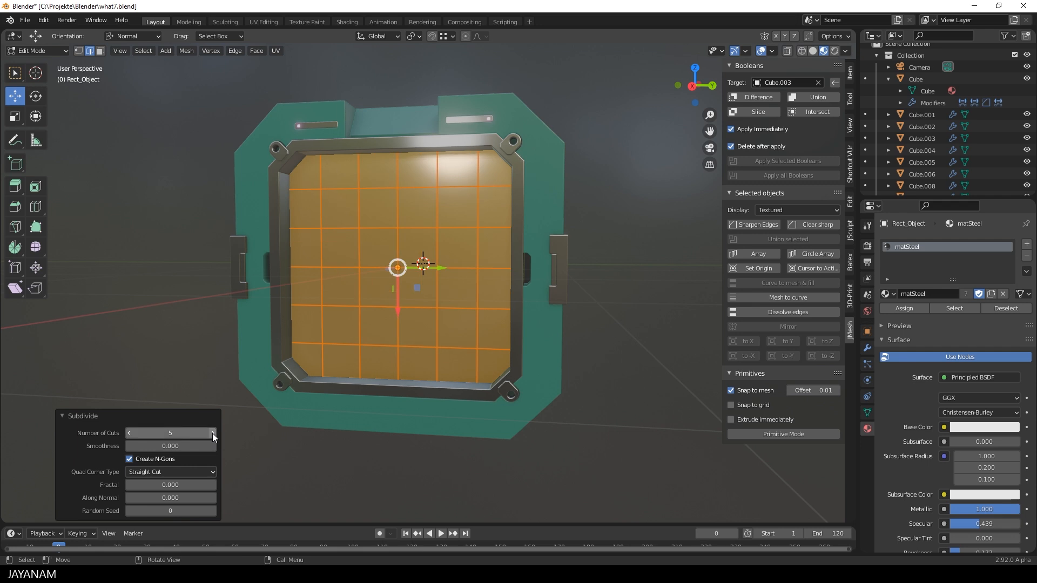
click(130, 434)
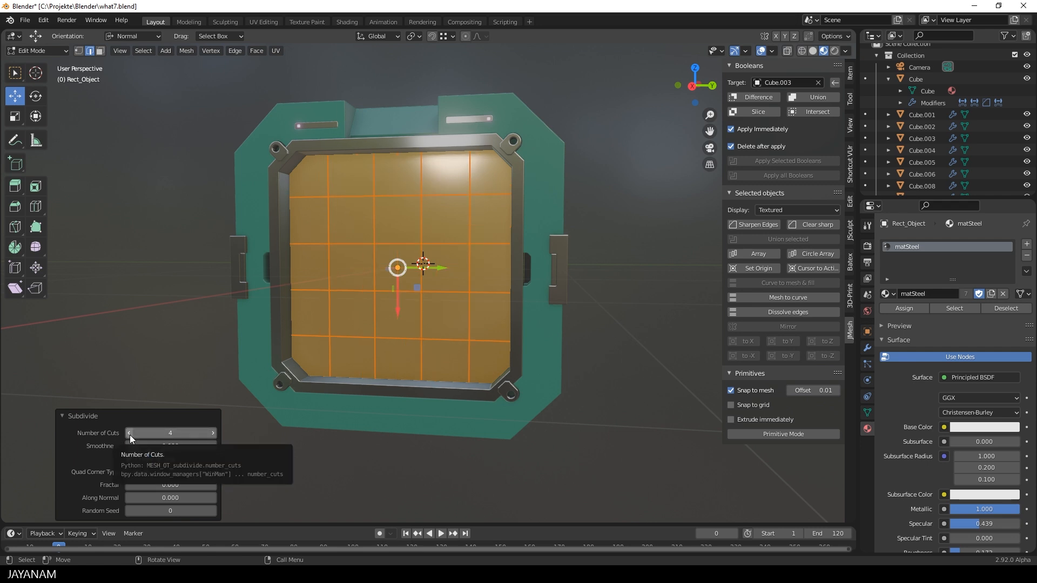
click(212, 432)
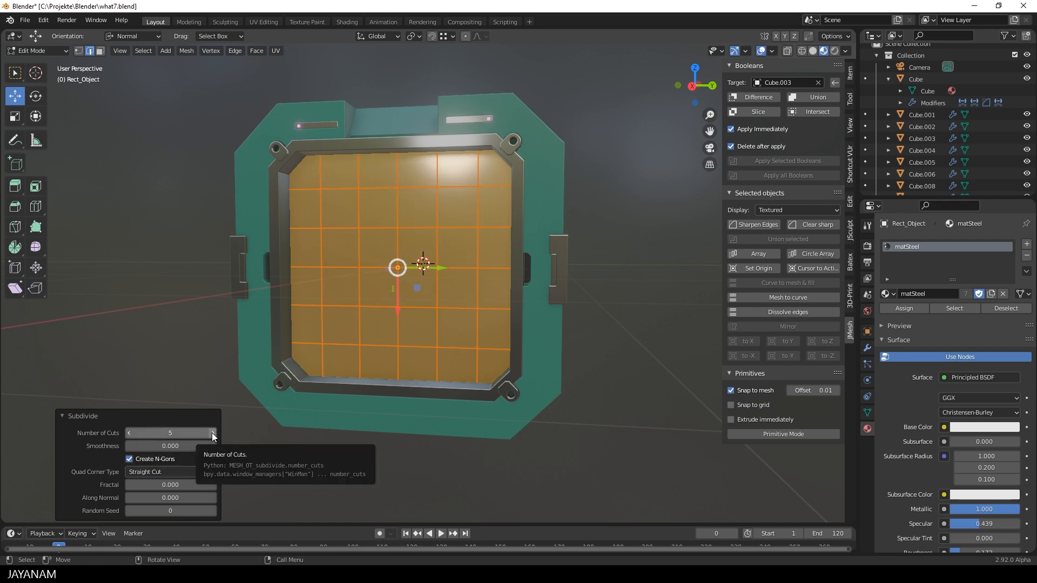
click(213, 432)
click(128, 433)
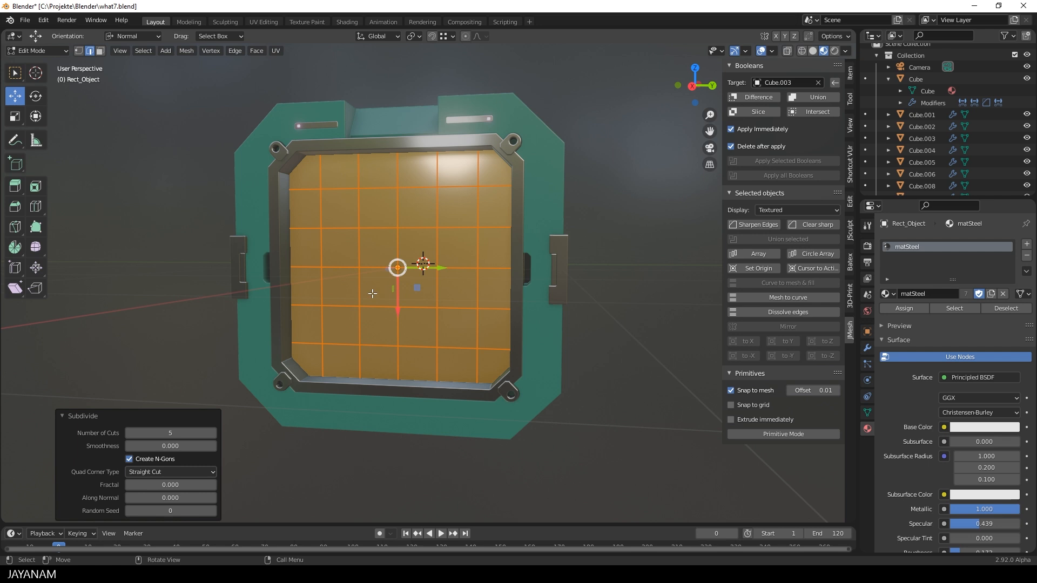
Poke all faces of the subdivided plane and convert the triangles to quads to form a diagonal grid
click(100, 50)
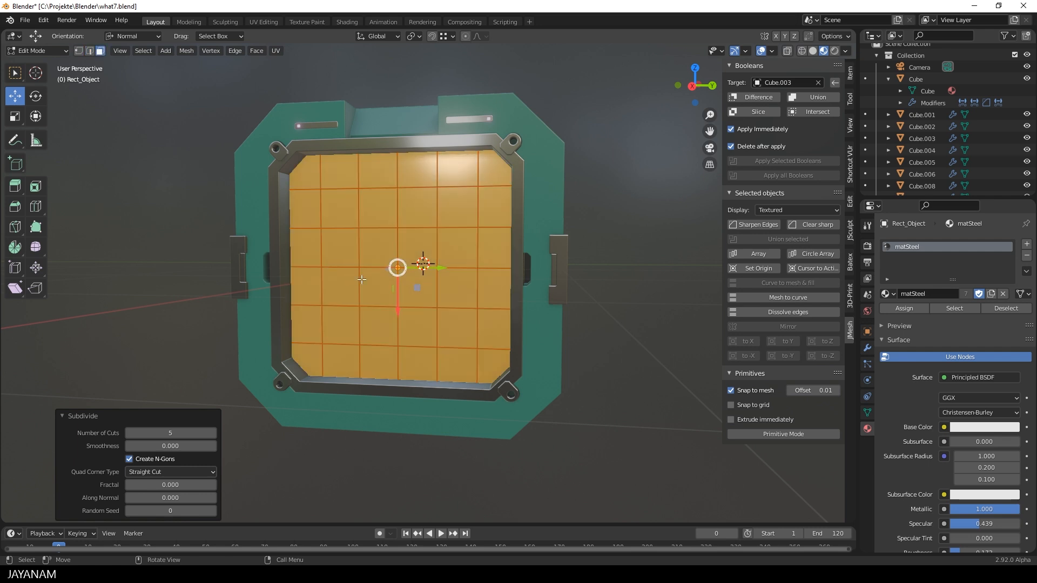
right_click(370, 249)
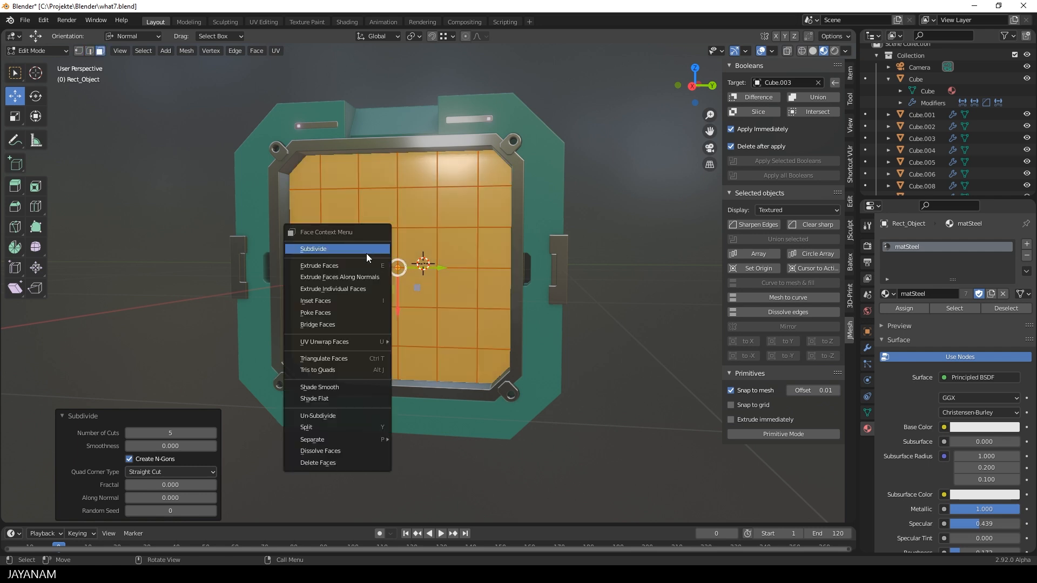
click(337, 313)
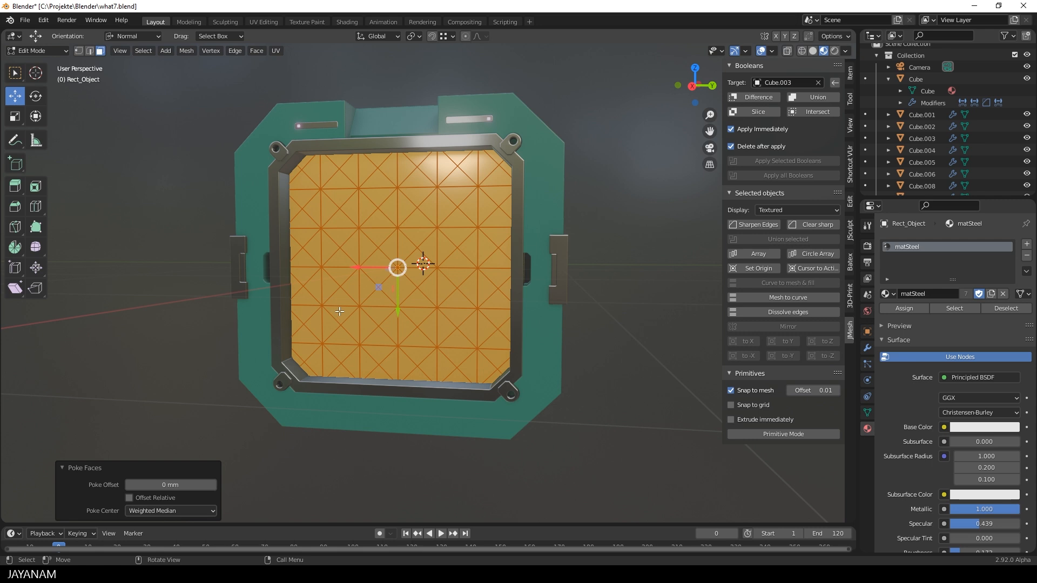
right_click(367, 291)
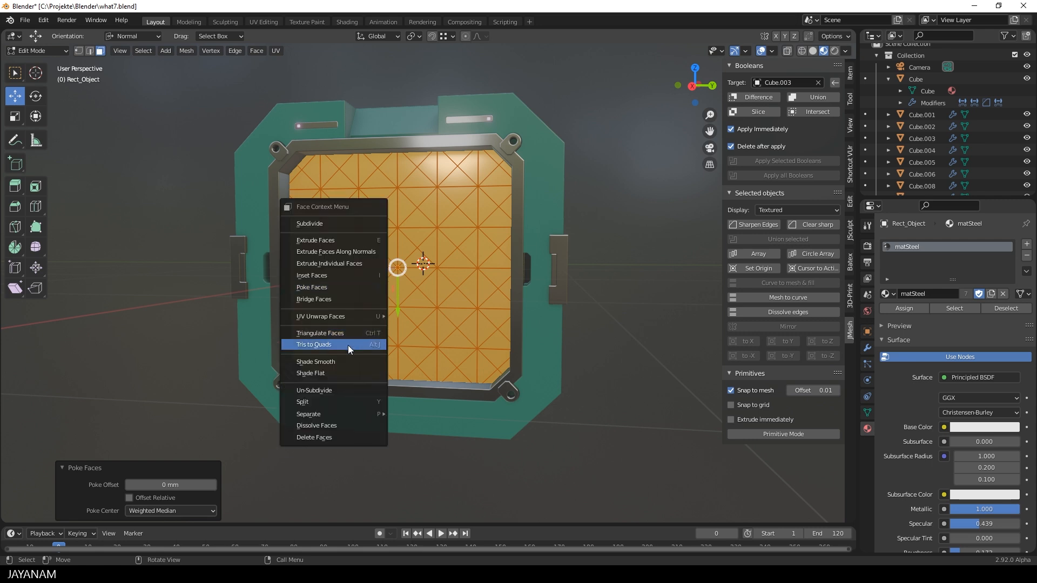
click(376, 346)
mouse_move(578, 399)
middle_down()
mouse_move(655, 412)
mouse_move(576, 410)
middle_up()
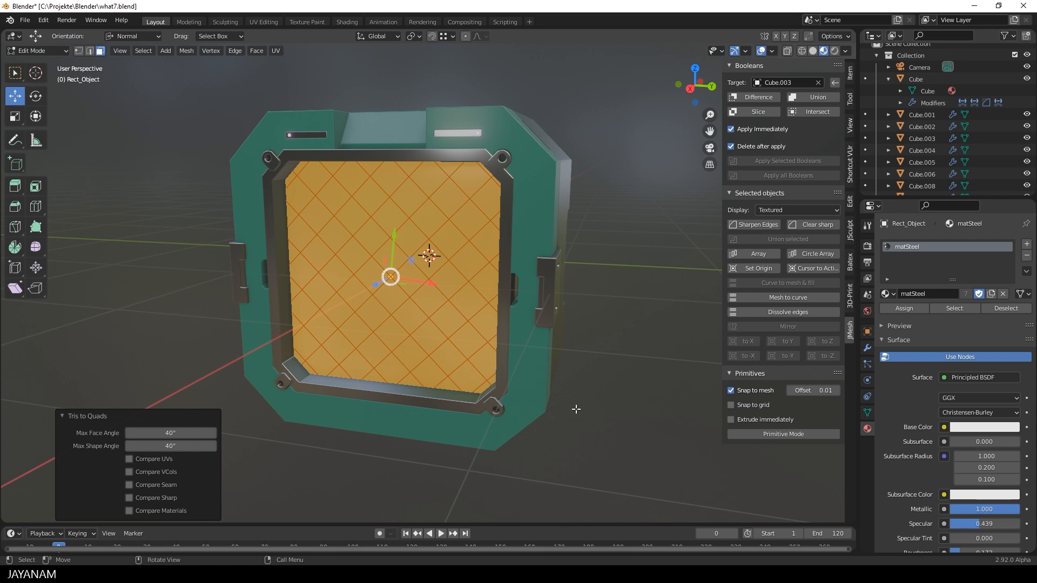
Add a Wireframe modifier to the diagonal grid plane, return to Object Mode and deselect it
click(868, 348)
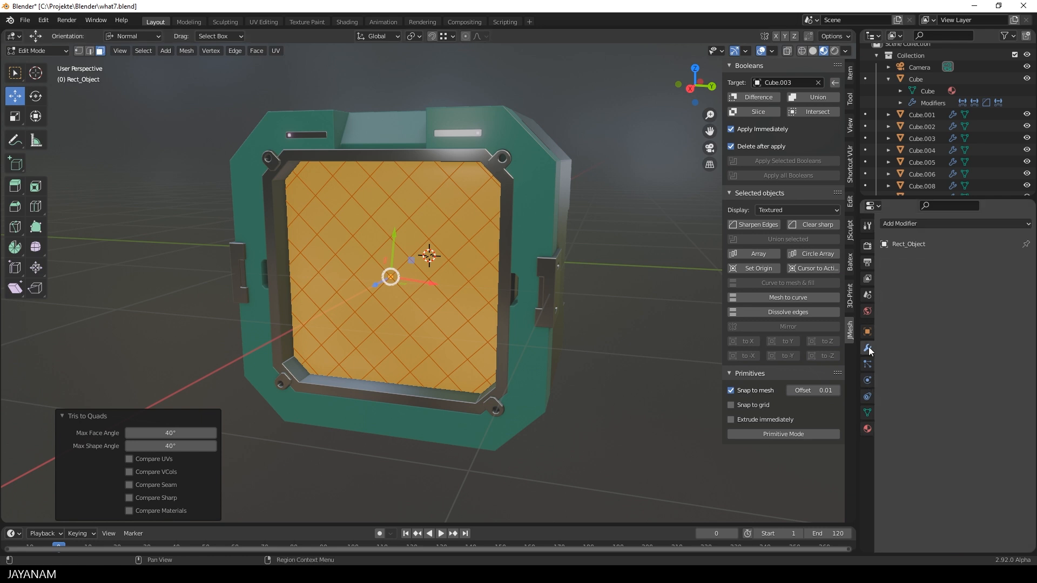
click(920, 221)
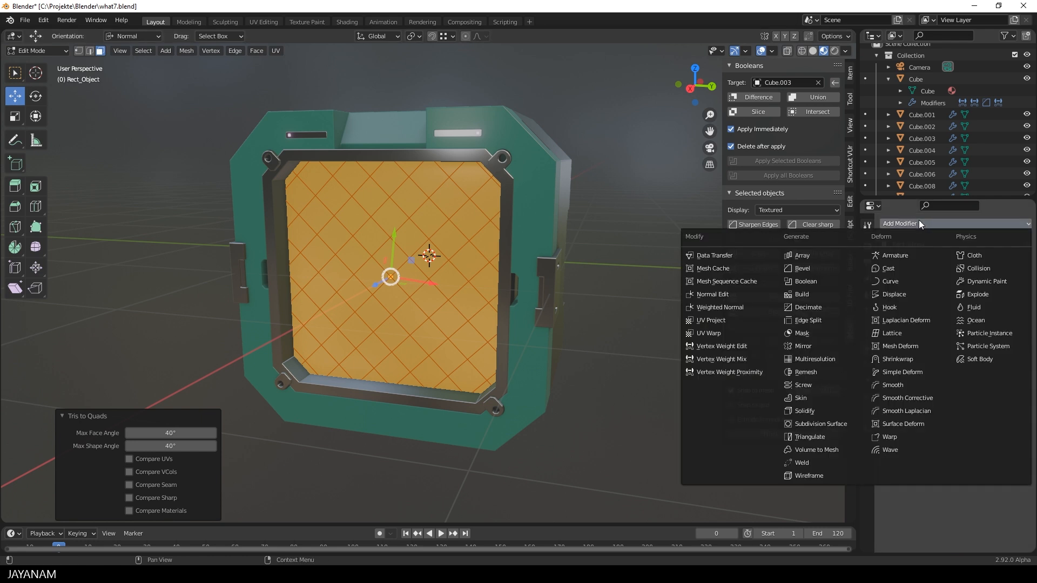
click(816, 475)
key(Tab)
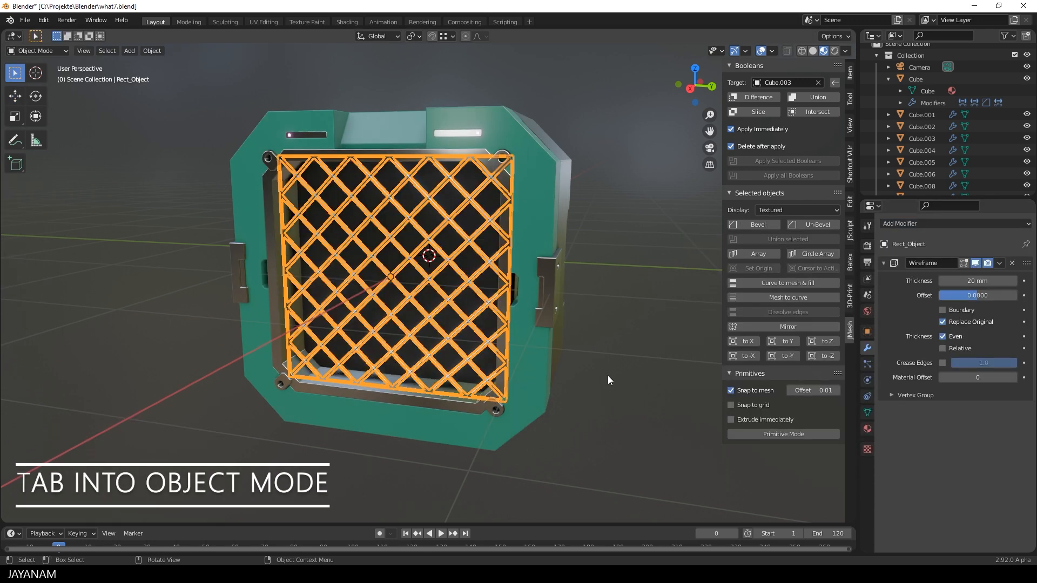
click(607, 375)
mouse_move(607, 378)
middle_down()
mouse_move(679, 391)
mouse_move(600, 390)
middle_up()
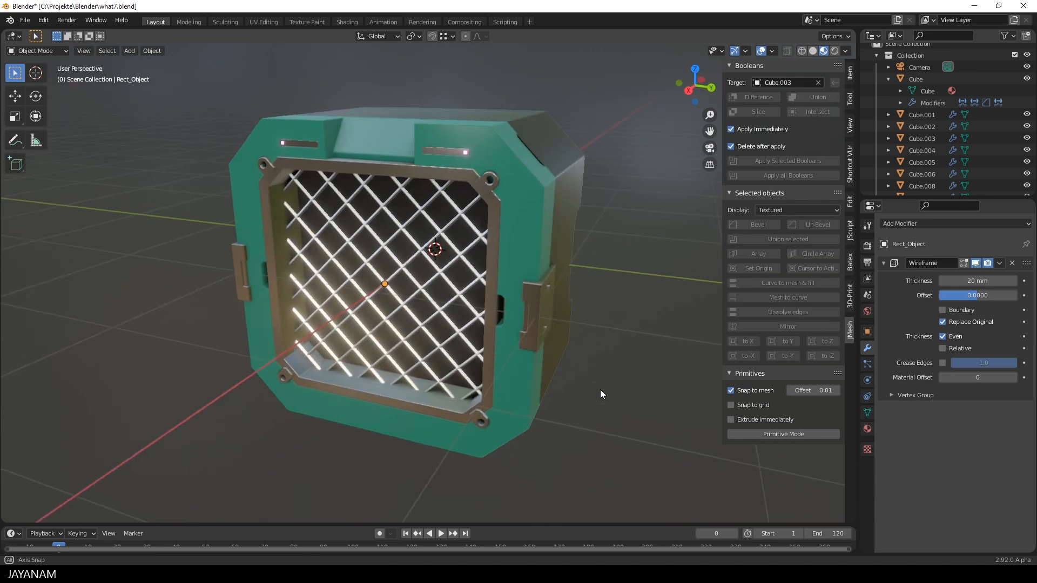
scroll(624, 398, up, 2)
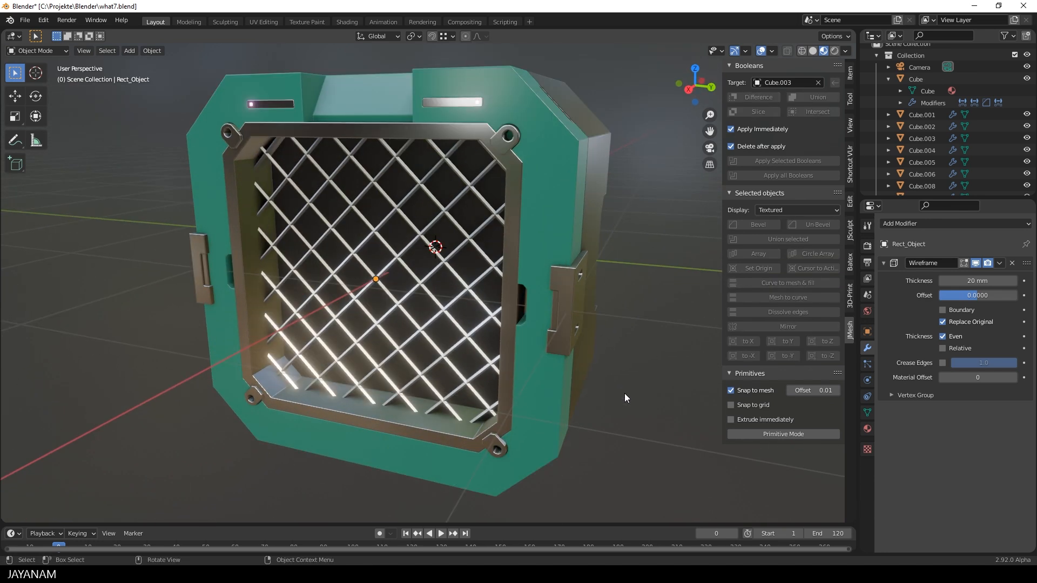
Add a Bevel modifier to the wire grille with its width type left at Offset, and set the segments to 3
scroll(624, 394, down, 1)
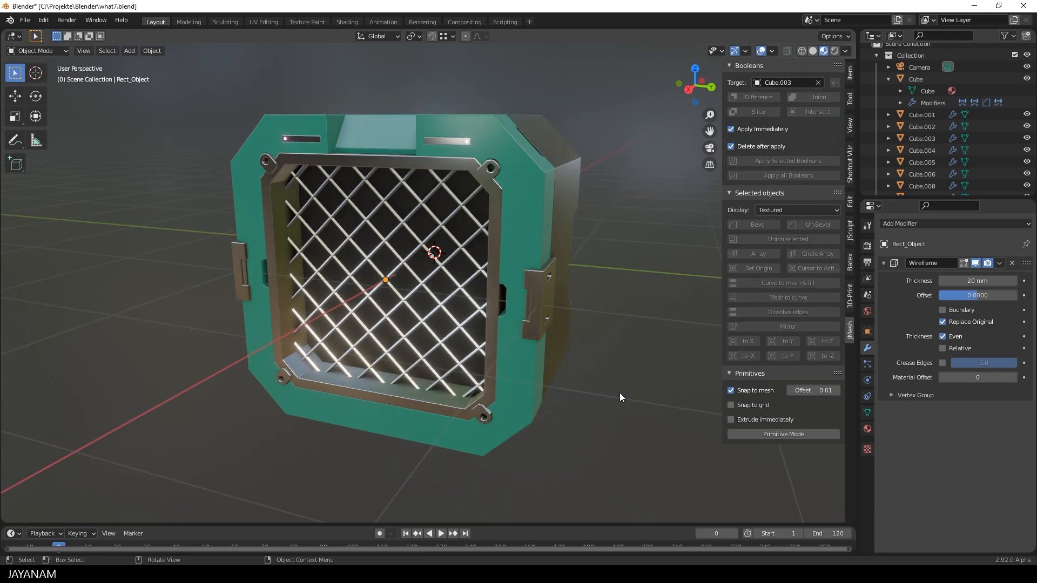
click(916, 223)
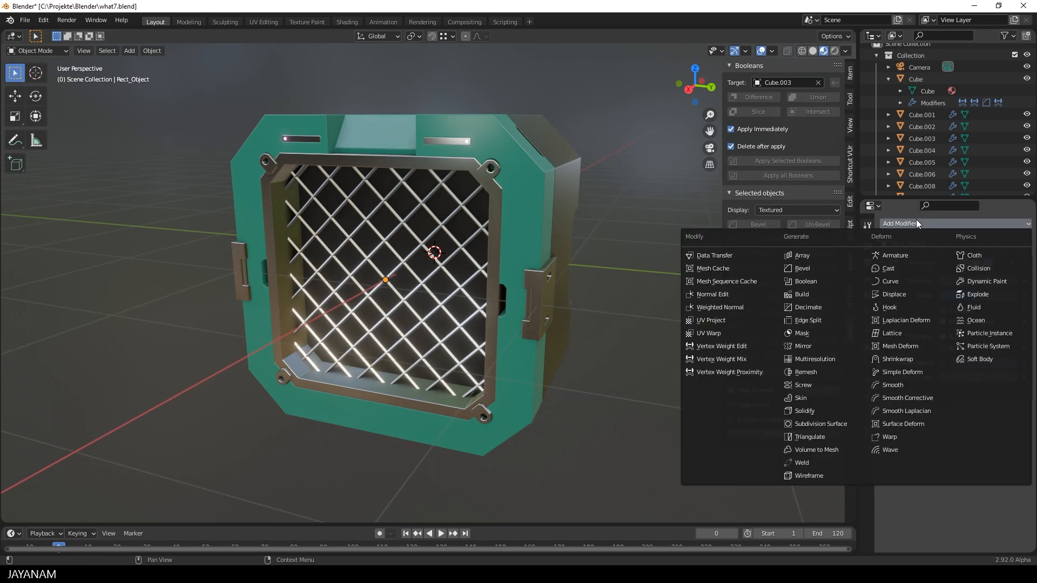
click(821, 268)
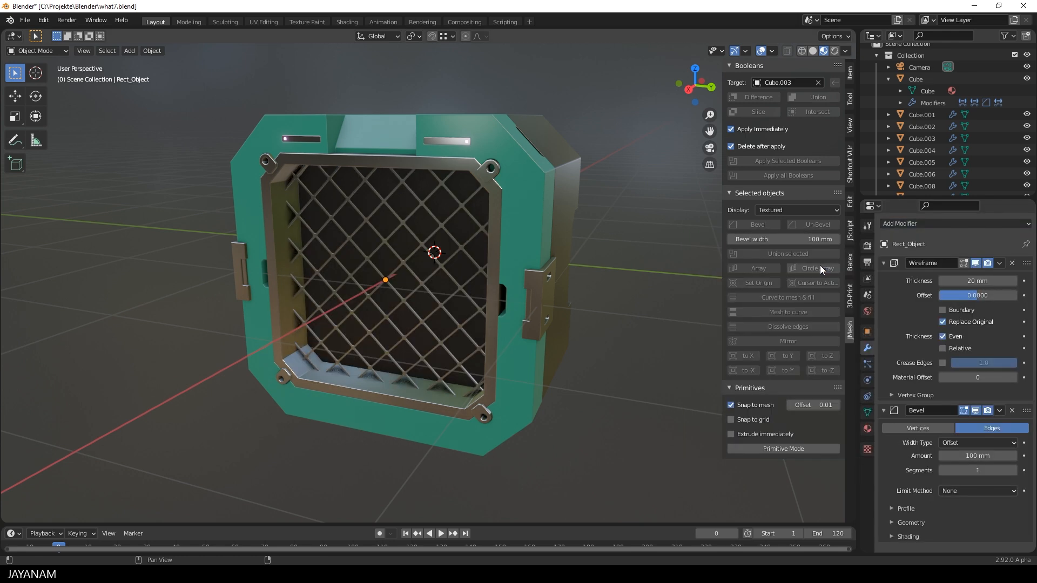
click(1012, 471)
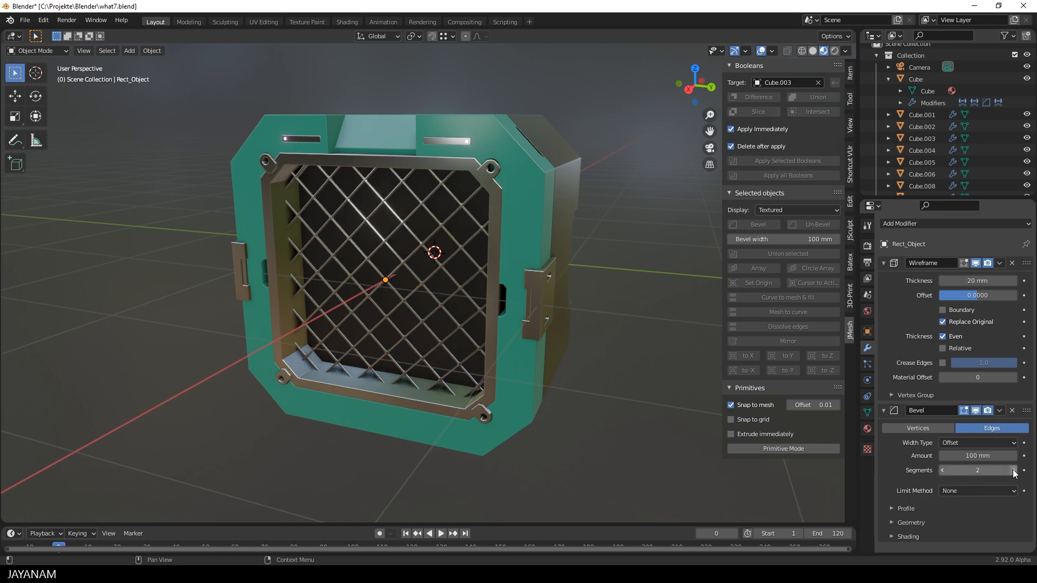
click(1013, 471)
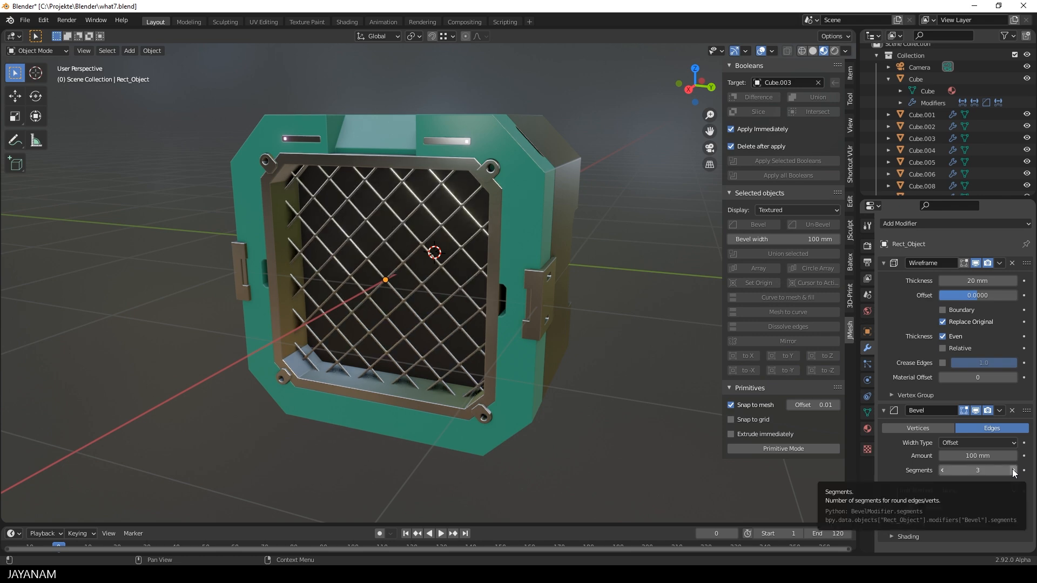
Set the thickness of the grille's Wireframe modifier to 25 mm
middle_drag(530, 354, 564, 358)
scroll(562, 354, up, 2)
click(1013, 281)
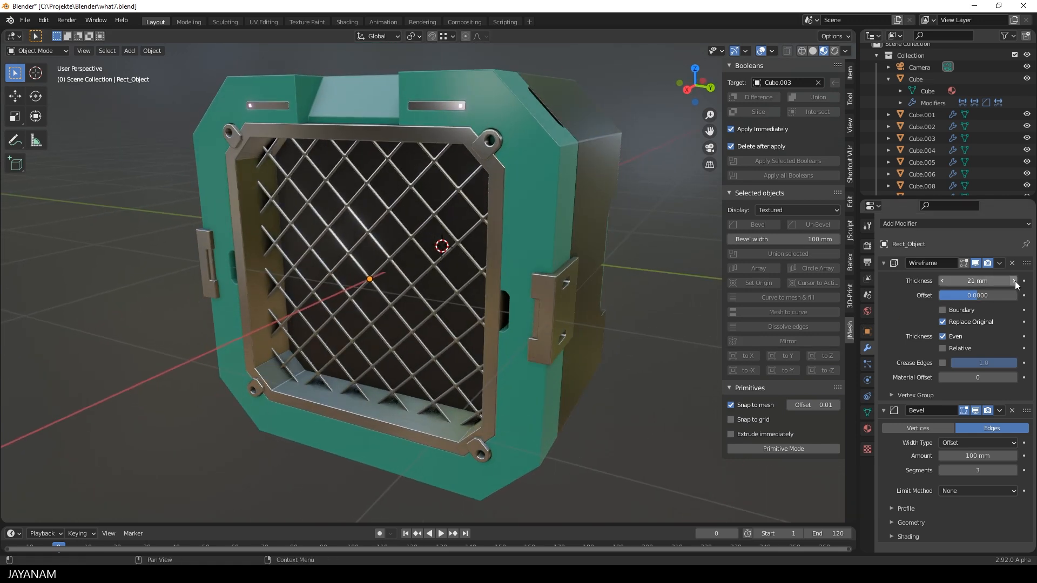
click(1014, 281)
click(1013, 282)
click(1014, 283)
click(1013, 283)
mouse_move(594, 299)
middle_down()
mouse_move(658, 315)
mouse_move(579, 295)
middle_up()
scroll(657, 315, up, 2)
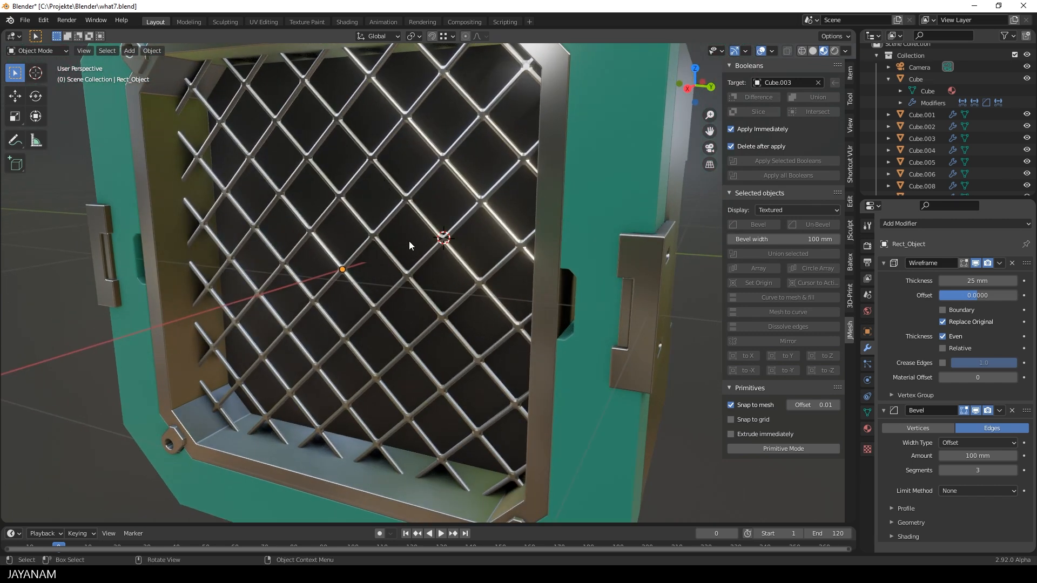
scroll(386, 322, down, 6)
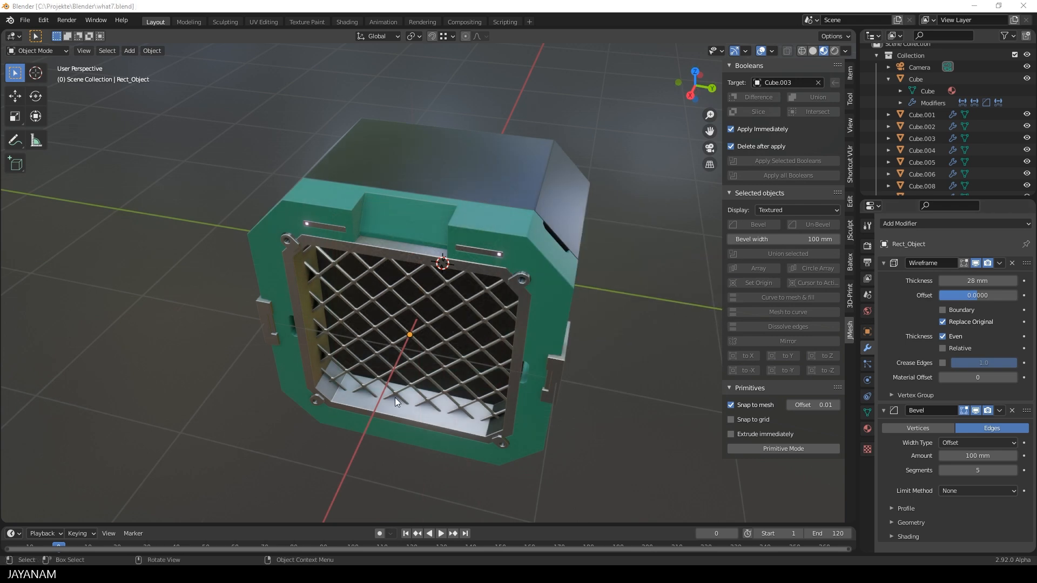
In top view, select the front steel frame and set up primitive drawing with a circle, operation Slice and mirror Y
middle_drag(394, 397, 431, 445)
scroll(489, 394, up, 5)
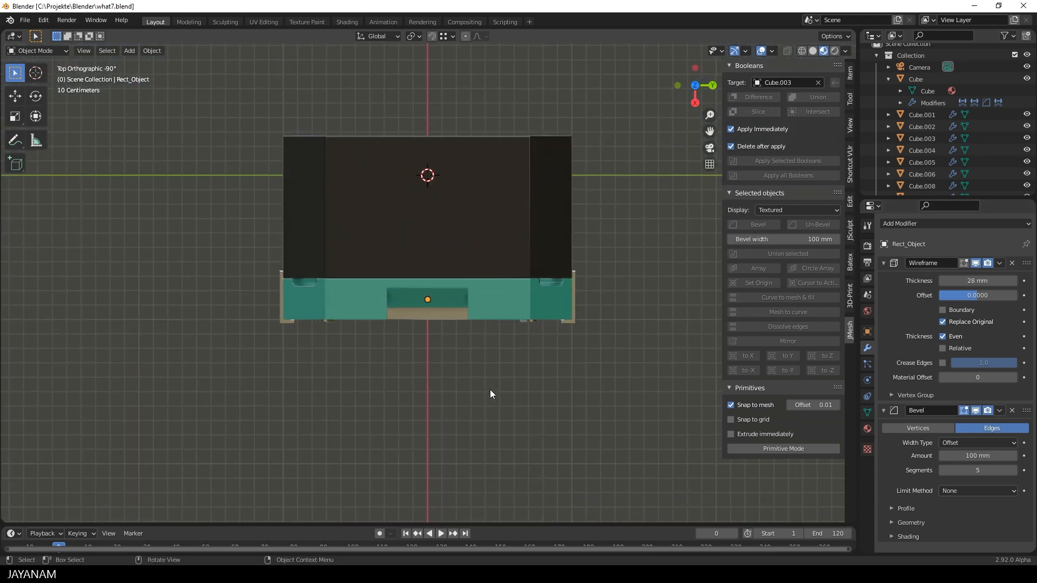
scroll(471, 400, up, 2)
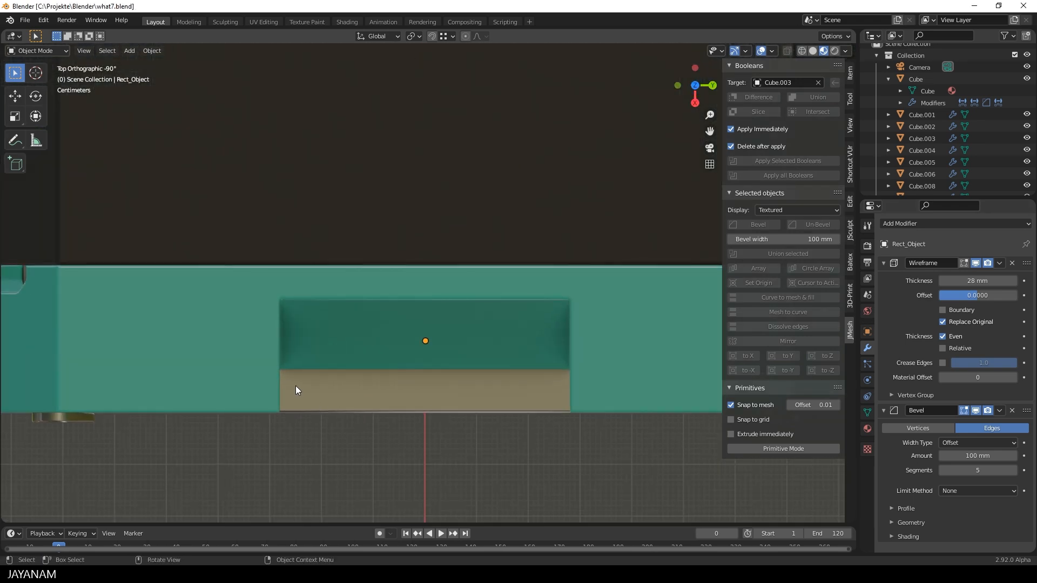
click(322, 397)
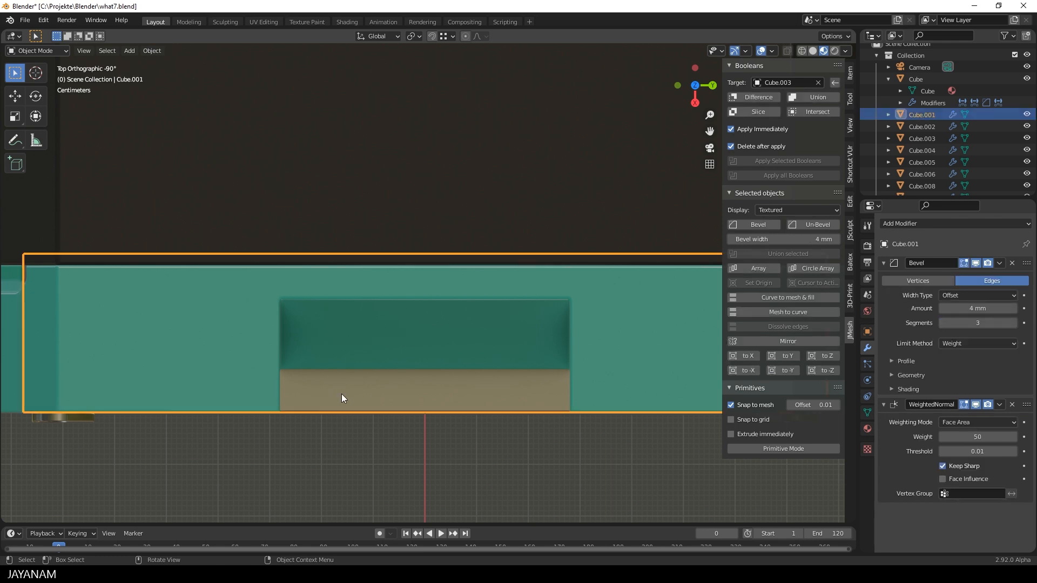
key(ctrl+shift+p)
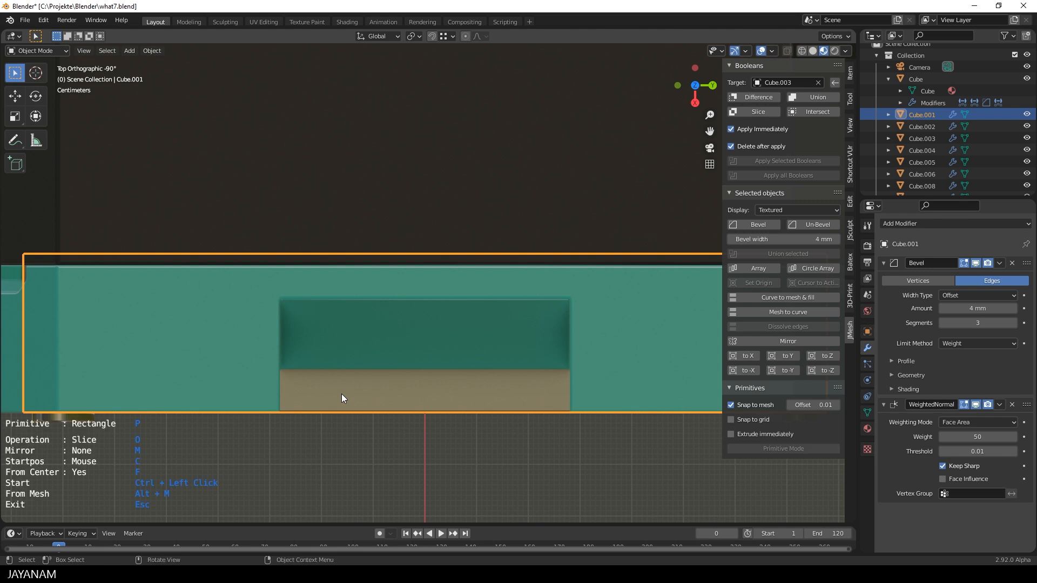
key(p)
key(p)
key(p)
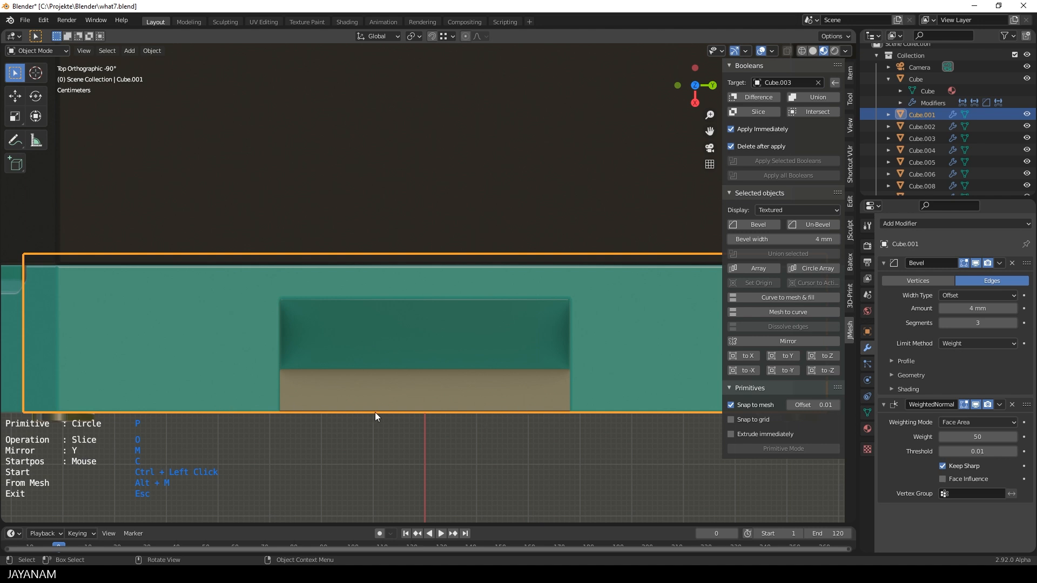
Draw a mirrored circle with a radius of about 0.021 on the exposed steel strip below the recess and adjust its position
ctrl+click(316, 392)
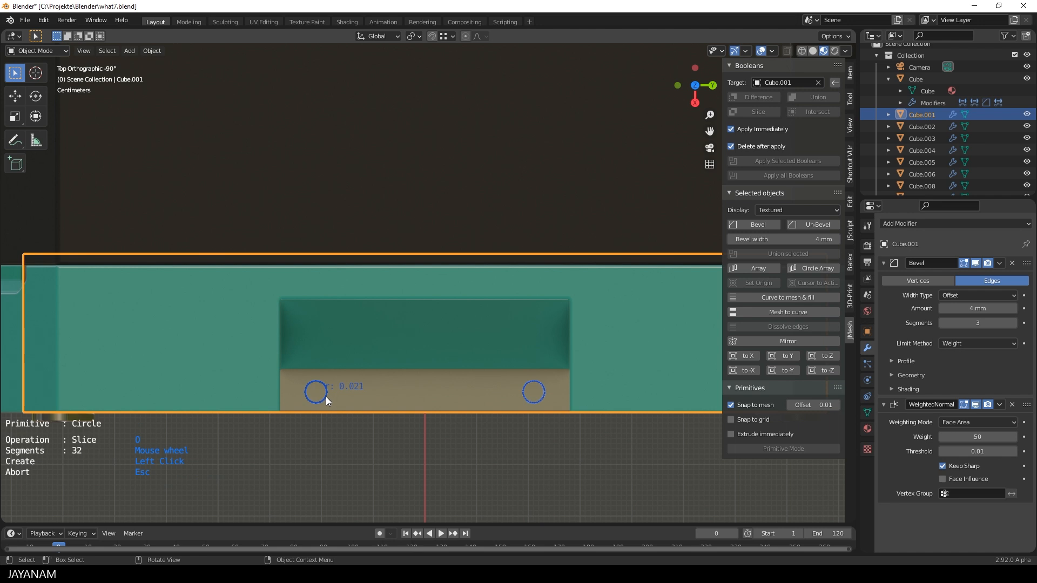
click(325, 397)
drag(321, 387, 330, 394)
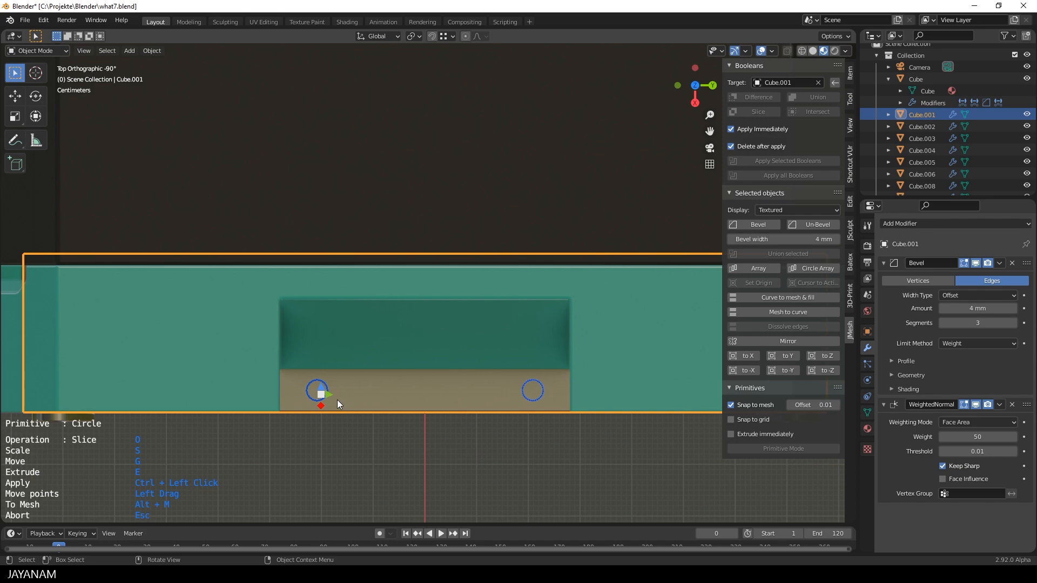
Extrude the mirrored circles vertically so they pass through the frame's upper bar
middle_drag(364, 403, 415, 228)
scroll(411, 302, down, 4)
scroll(415, 228, up, 1)
scroll(414, 228, up, 2)
key(e)
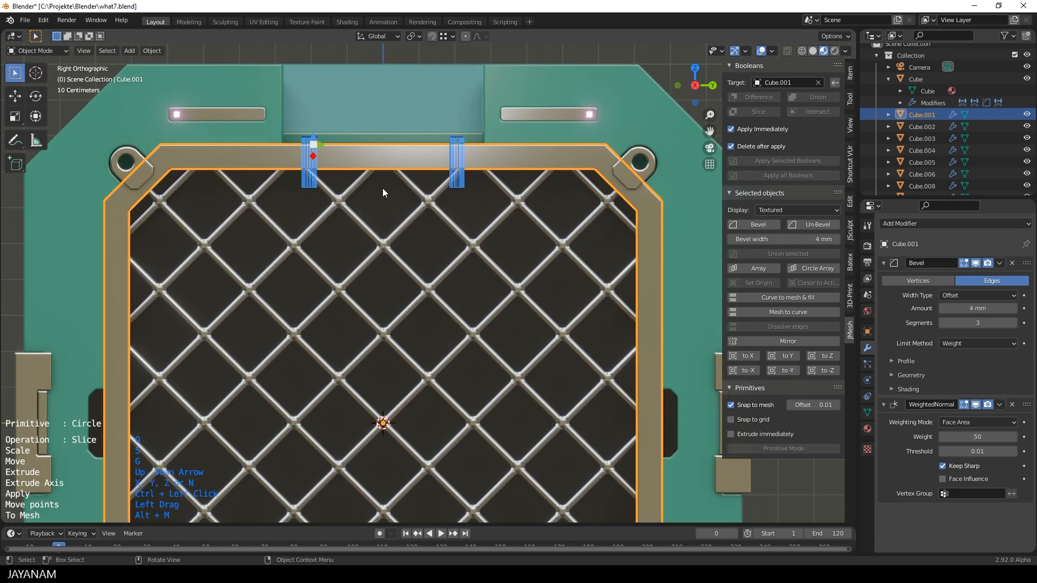
click(386, 160)
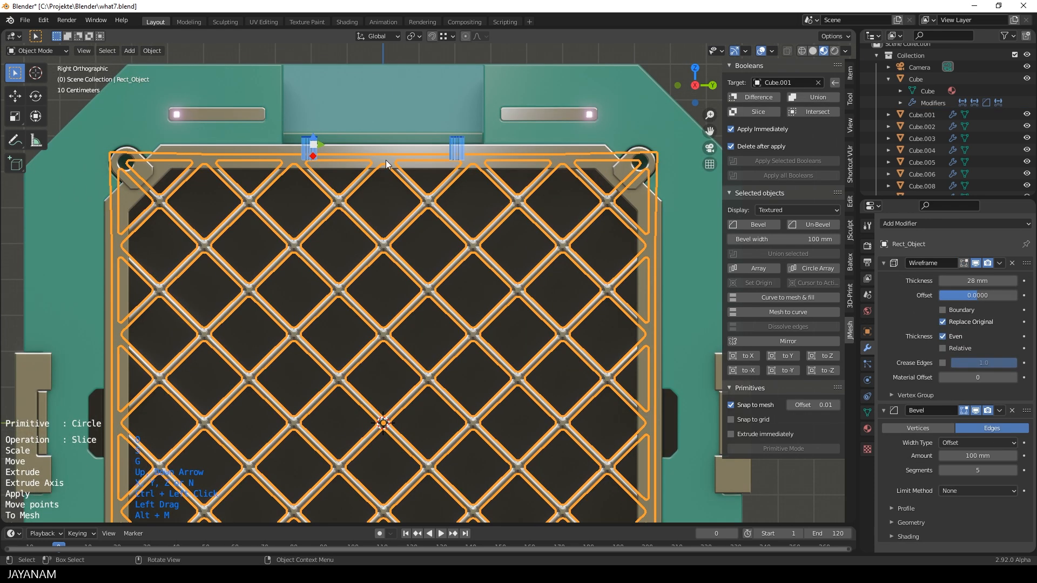
Reselect the steel frame, apply the mirrored cylinder slice to it and leave primitive drawing
middle_drag(378, 147, 368, 190)
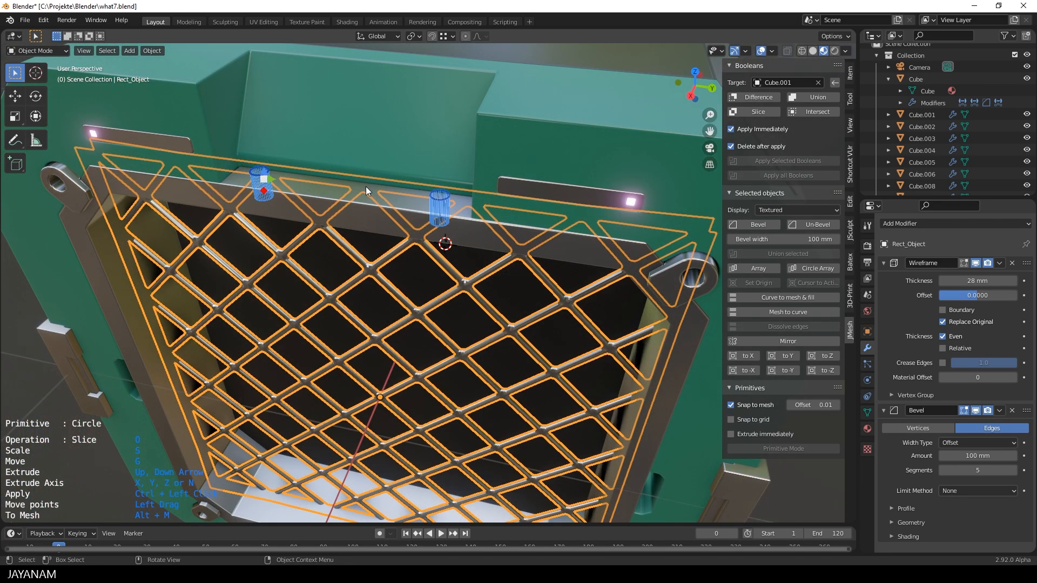
click(366, 191)
click(330, 200)
click(332, 200)
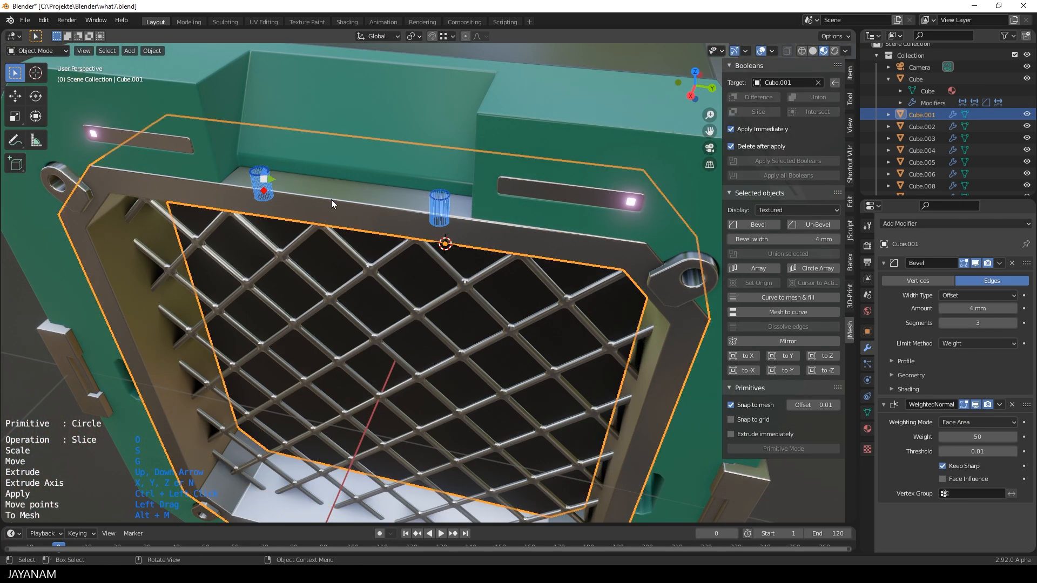
ctrl+click(331, 204)
middle_drag(332, 209, 387, 220)
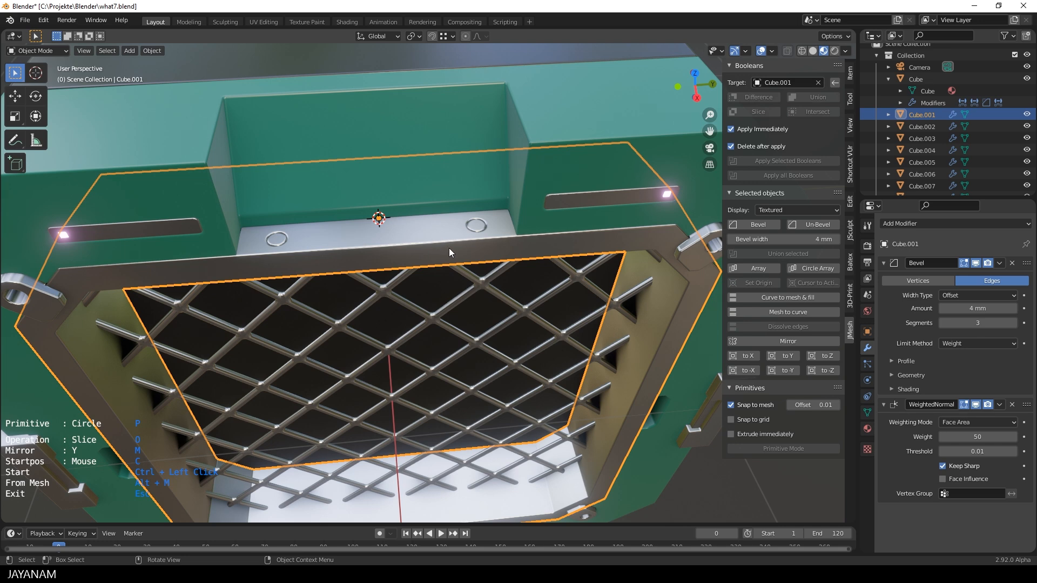
key(Escape)
Raise the top faces of the two sliced cylinders by about 13.6 mm and inset them by about 6.6 mm
click(298, 245)
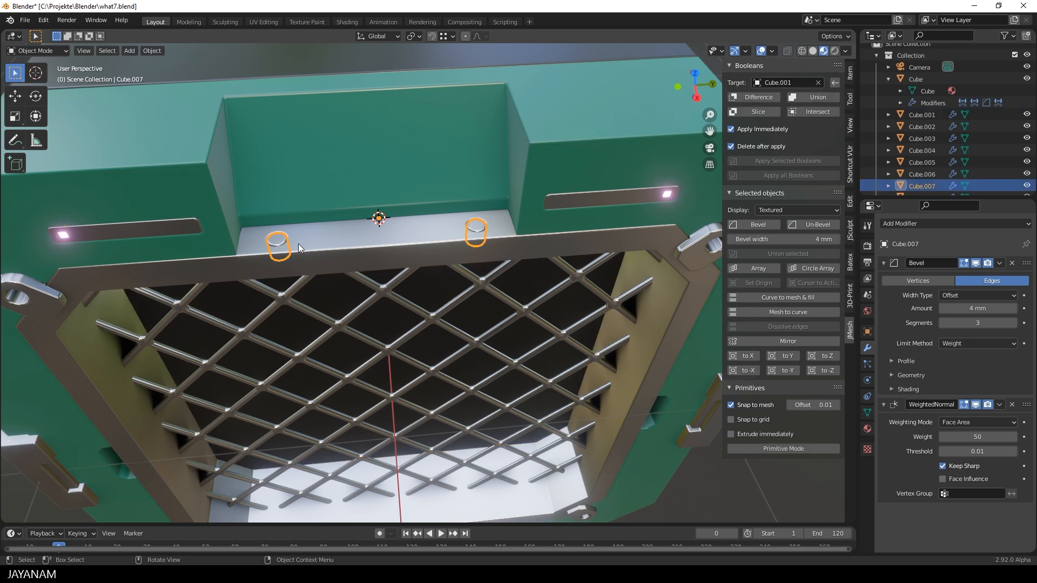
key(Tab)
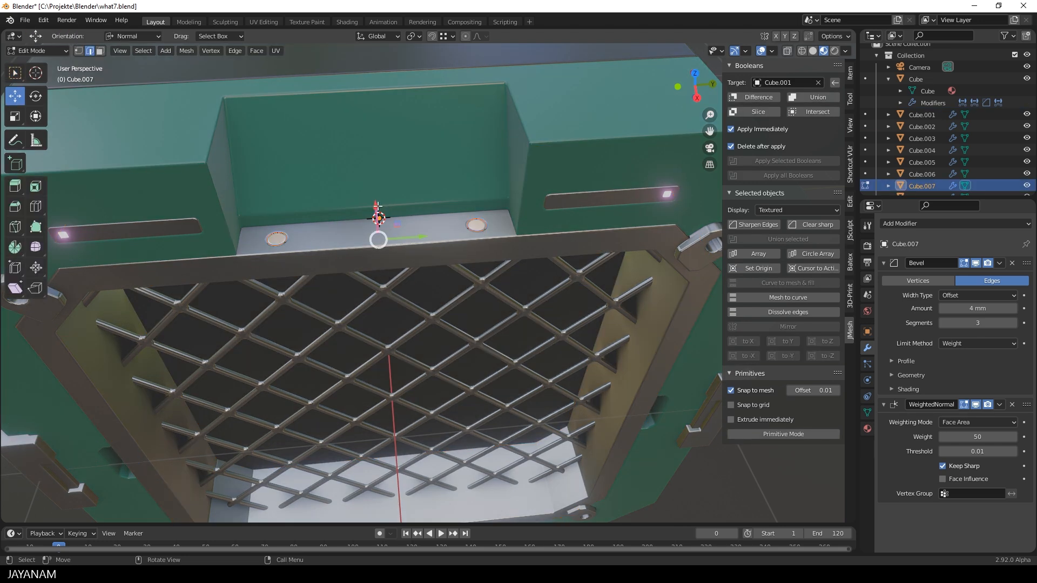
drag(377, 205, 408, 217)
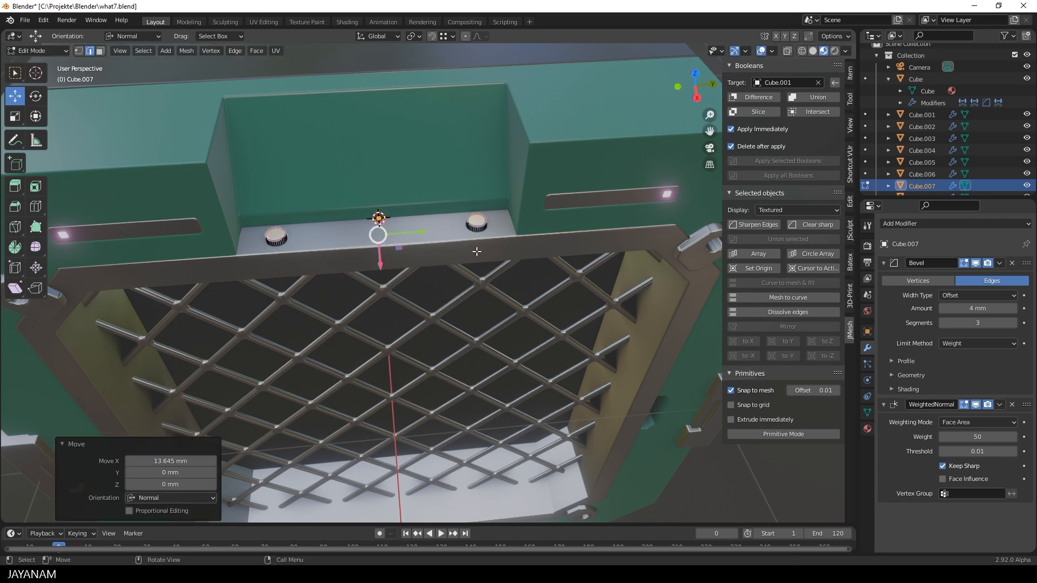
key(i)
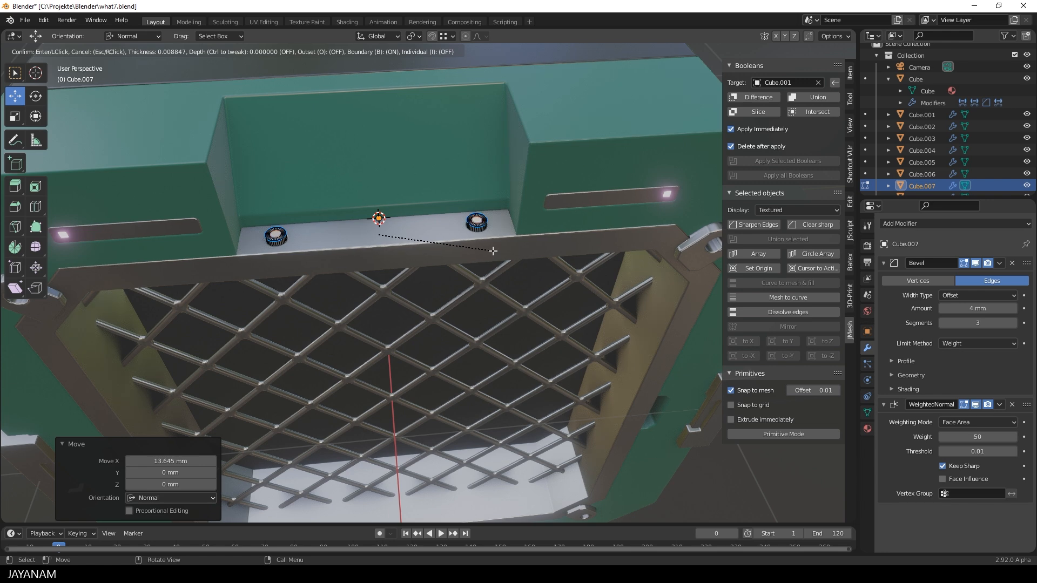
click(493, 250)
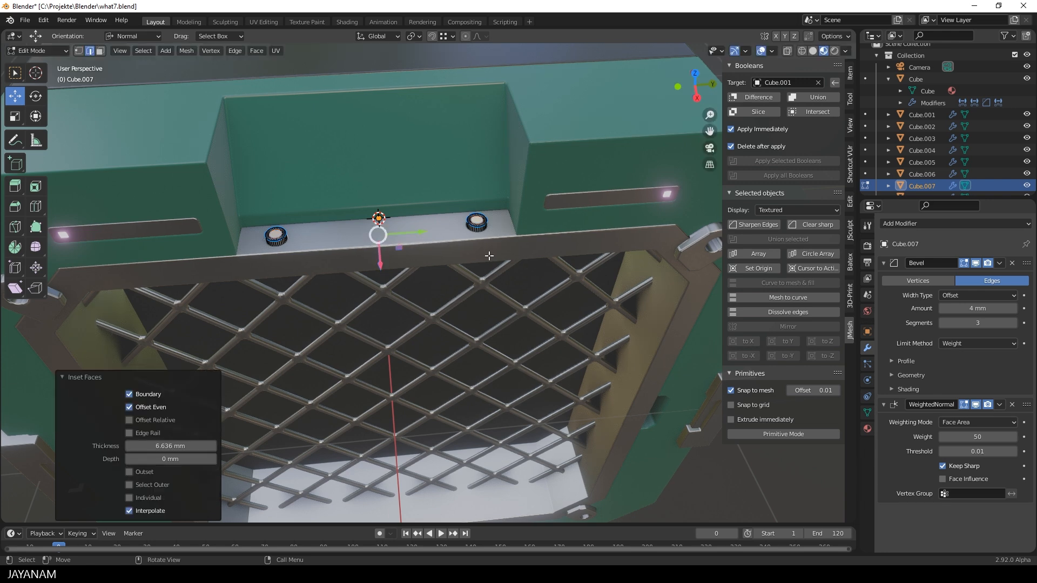
Extrude the inset faces of both bolts, sink them slightly into the heads and return to Object Mode
middle_drag(455, 243, 470, 228)
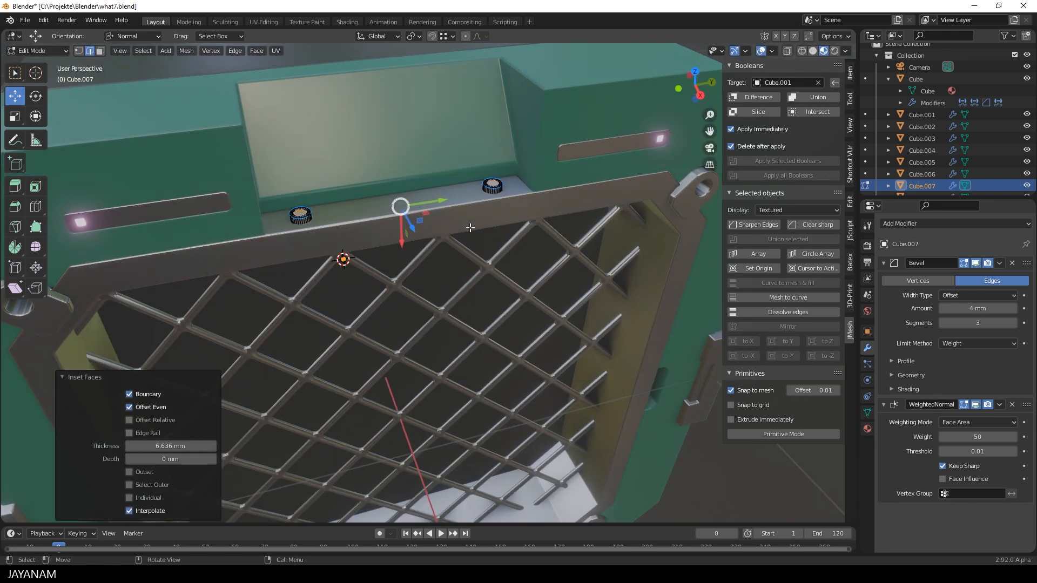
key(e)
key(z)
right_click(471, 230)
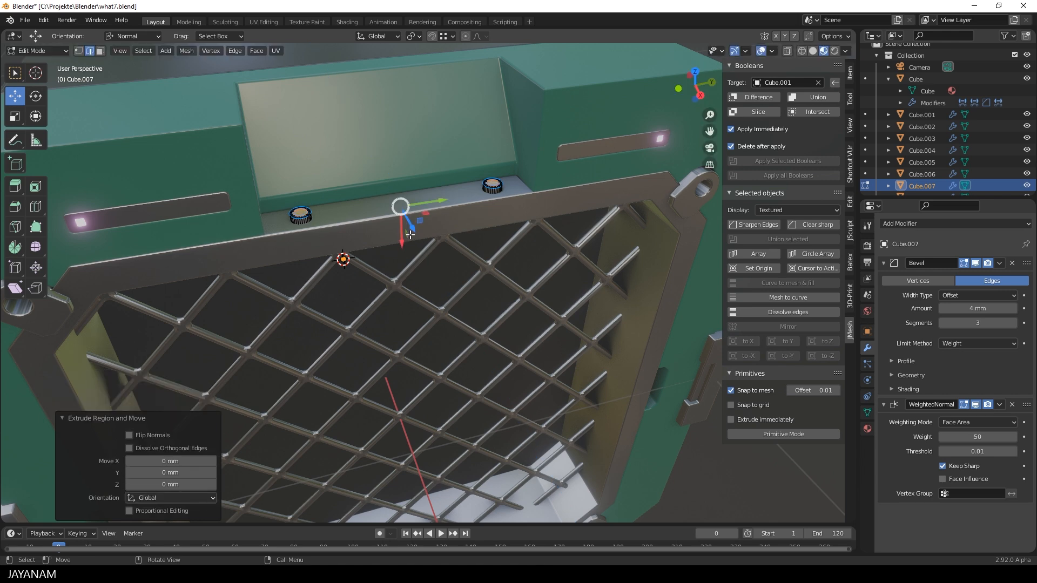
drag(402, 239, 402, 240)
key(Tab)
middle_drag(422, 240, 395, 233)
click(346, 218)
scroll(394, 233, up, 1)
key(Tab)
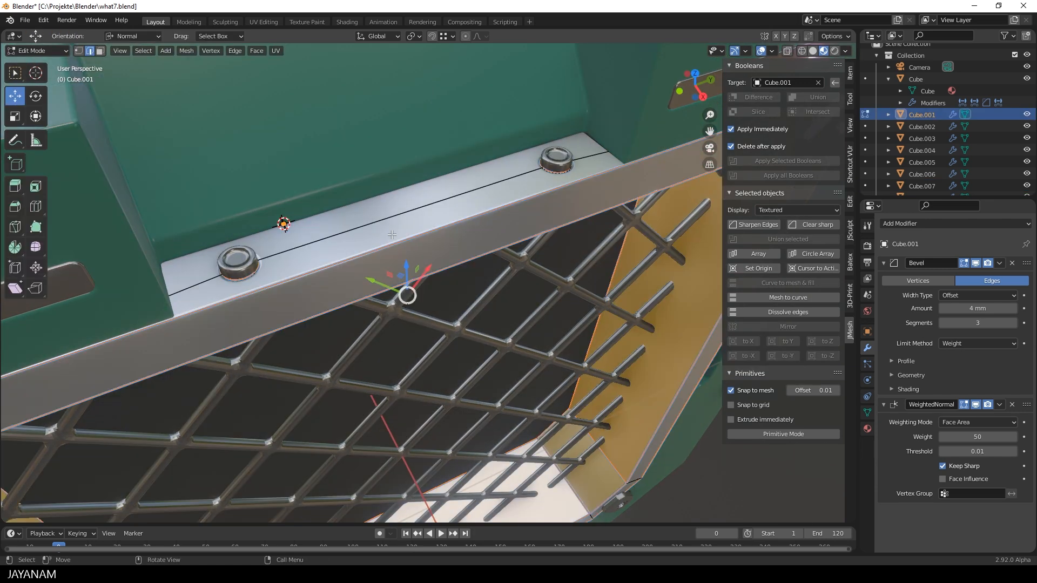
key(Tab)
Move the selected faces of the two bolts further down in Edit Mode, return to Object Mode and deselect the bolts
click(243, 261)
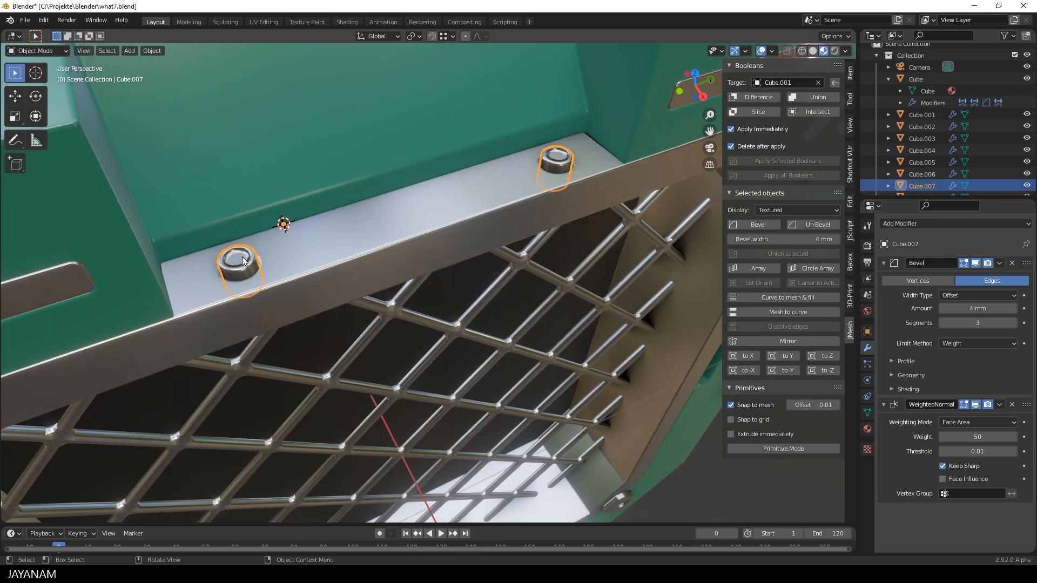
key(Tab)
drag(413, 188, 429, 204)
key(Tab)
scroll(435, 213, down, 2)
scroll(435, 216, down, 2)
middle_drag(471, 283, 92, 280)
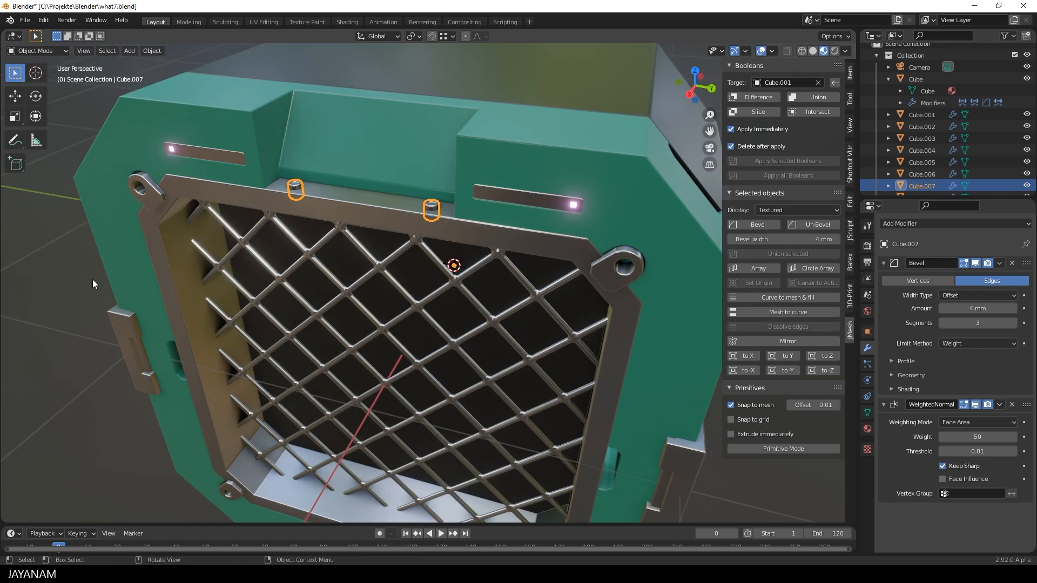
click(54, 279)
Select the centre edges running down the green body's upper recess in Edit Mode and duplicate them in place
scroll(377, 144, up, 2)
click(412, 133)
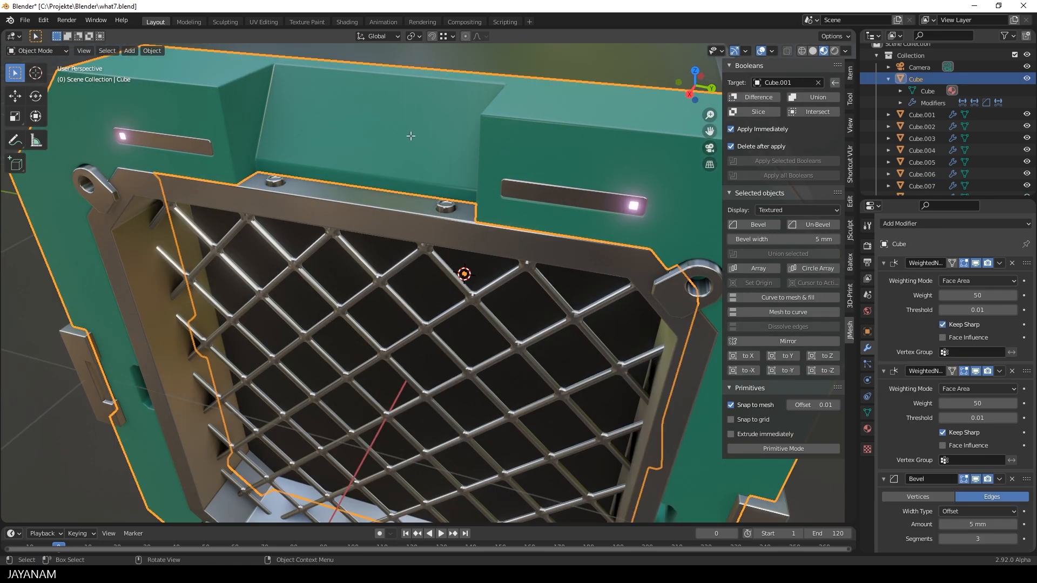
key(Tab)
click(389, 69)
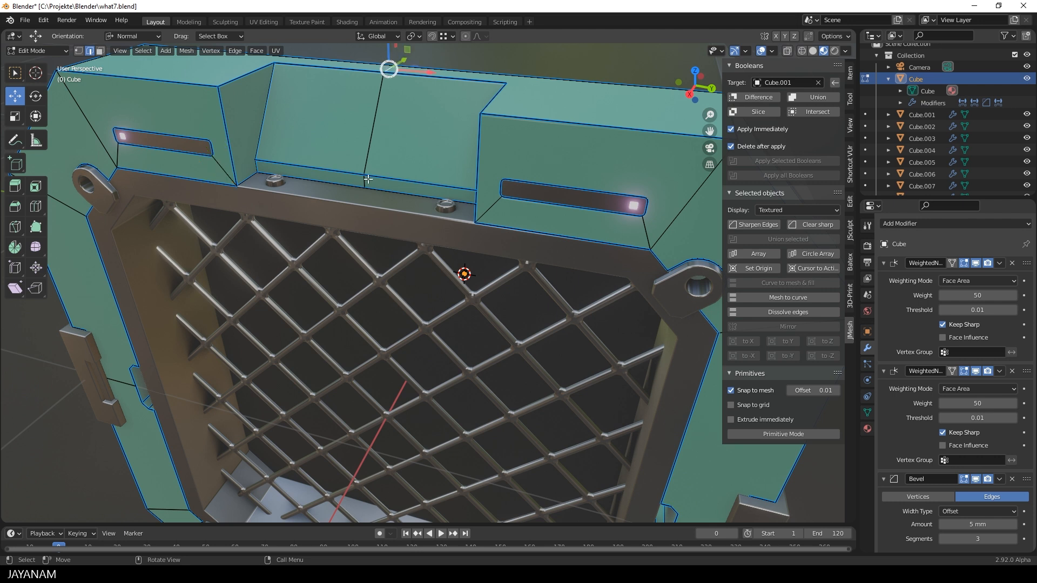
ctrl+click(364, 179)
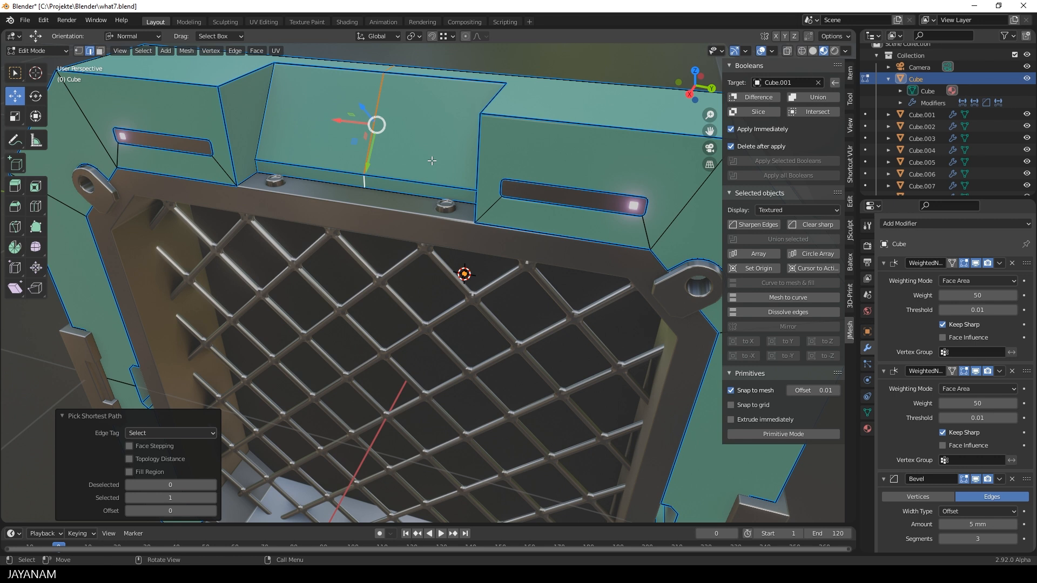
key(g)
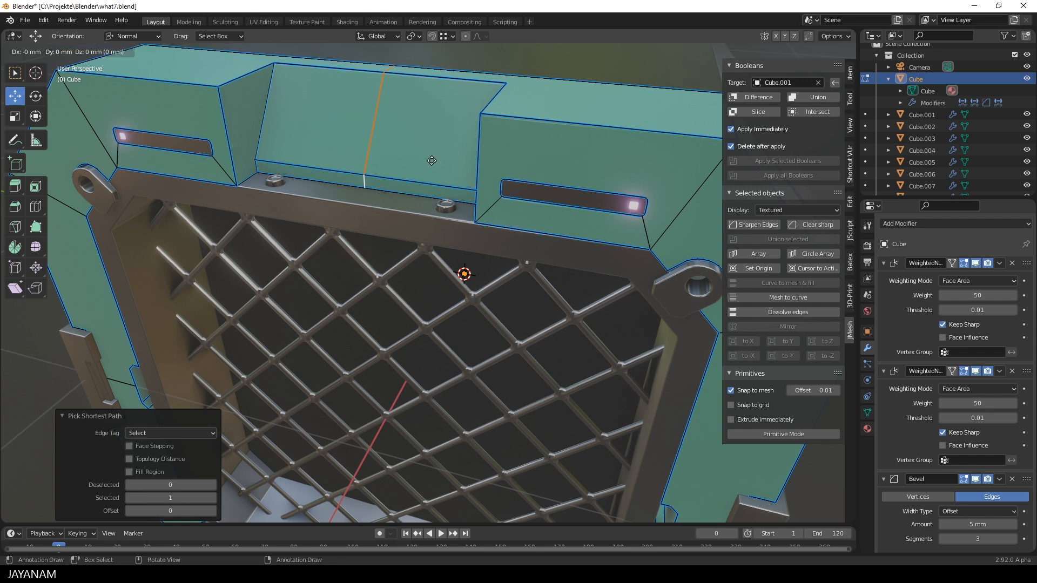
right_click(432, 161)
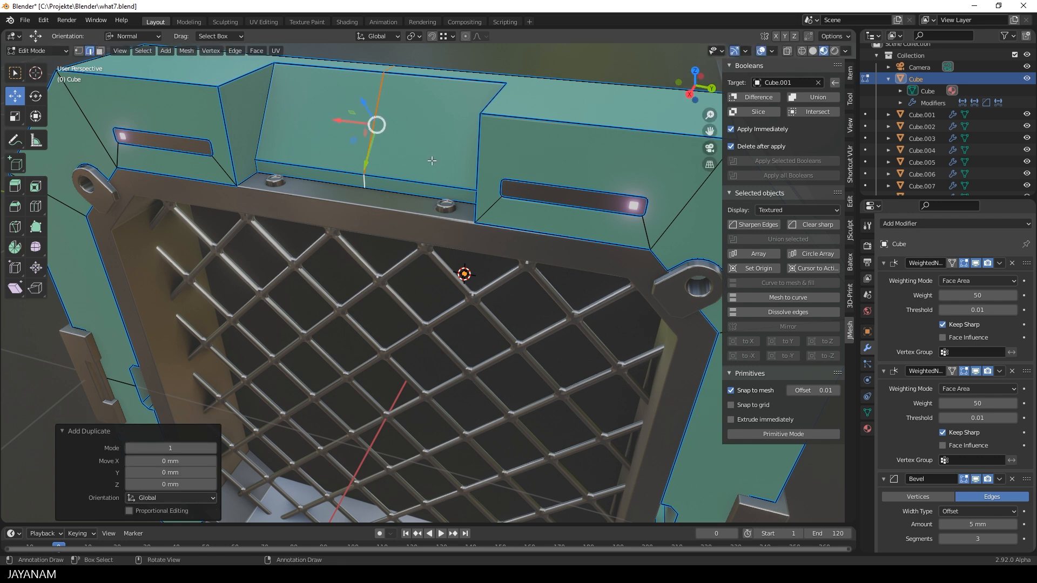
Separate the duplicated recess edges from the green body into their own object, return to Object Mode and select that edge line
key(p)
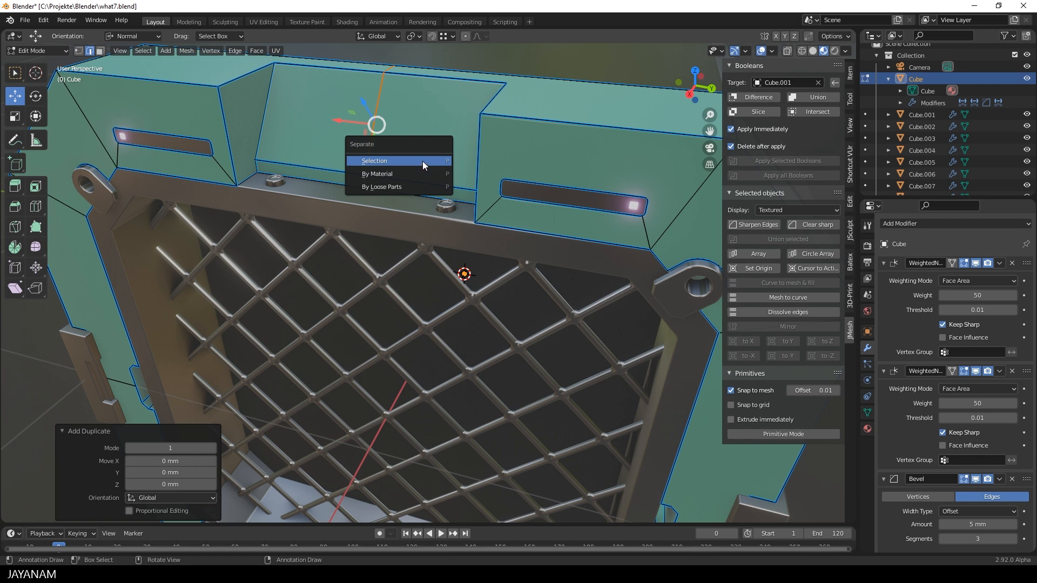
click(422, 161)
key(Tab)
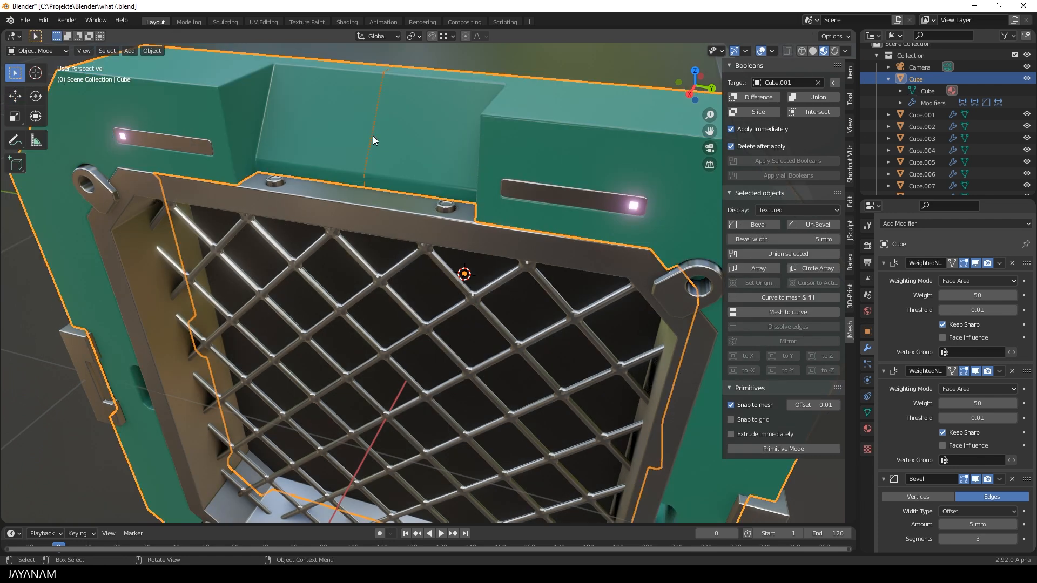
click(373, 135)
scroll(427, 161, down, 3)
middle_drag(455, 167, 372, 177)
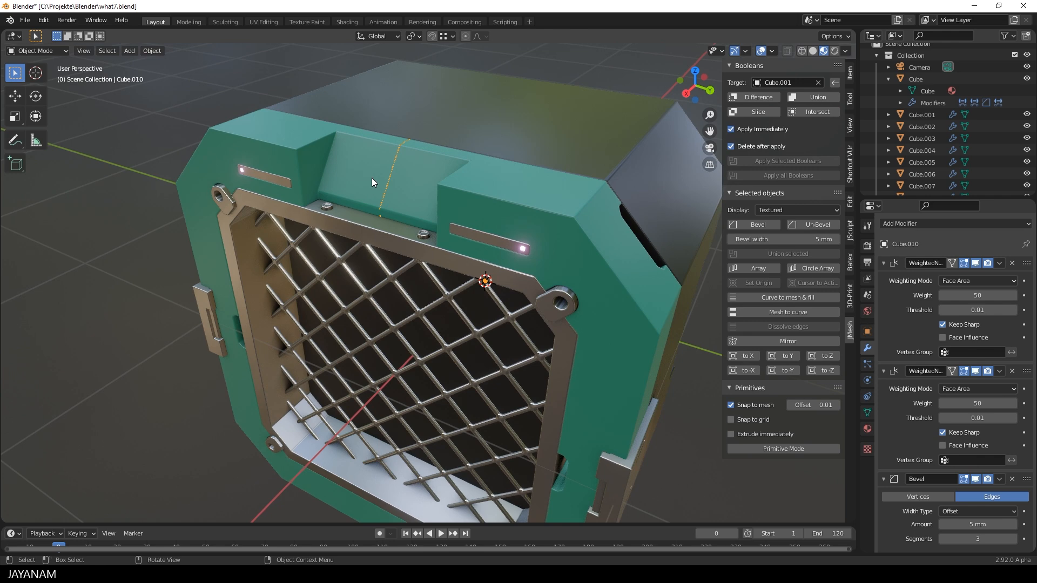
Set the separated edge line's origin to its geometry
click(14, 97)
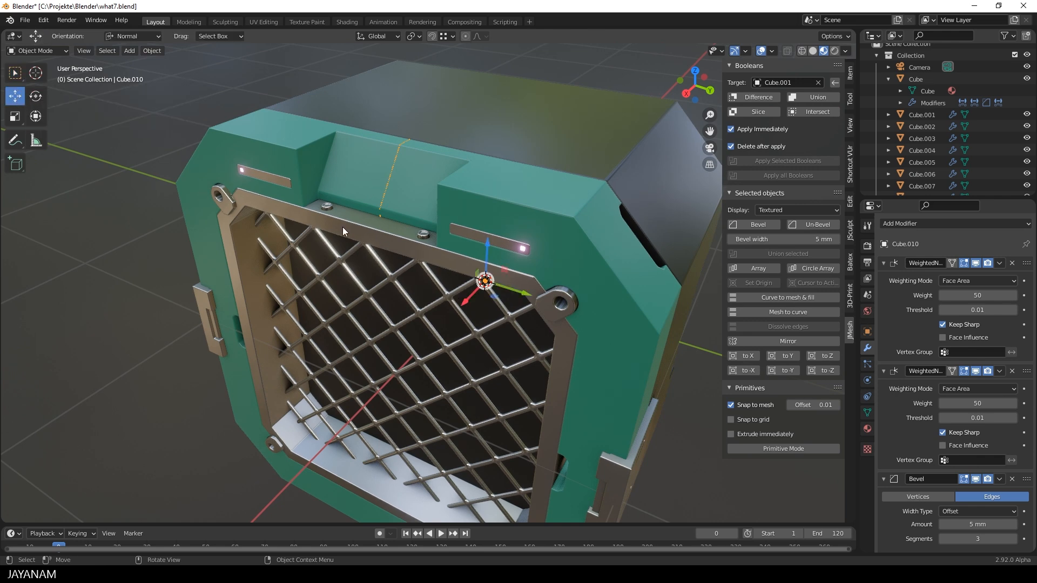
middle_drag(342, 227, 373, 222)
key(F3)
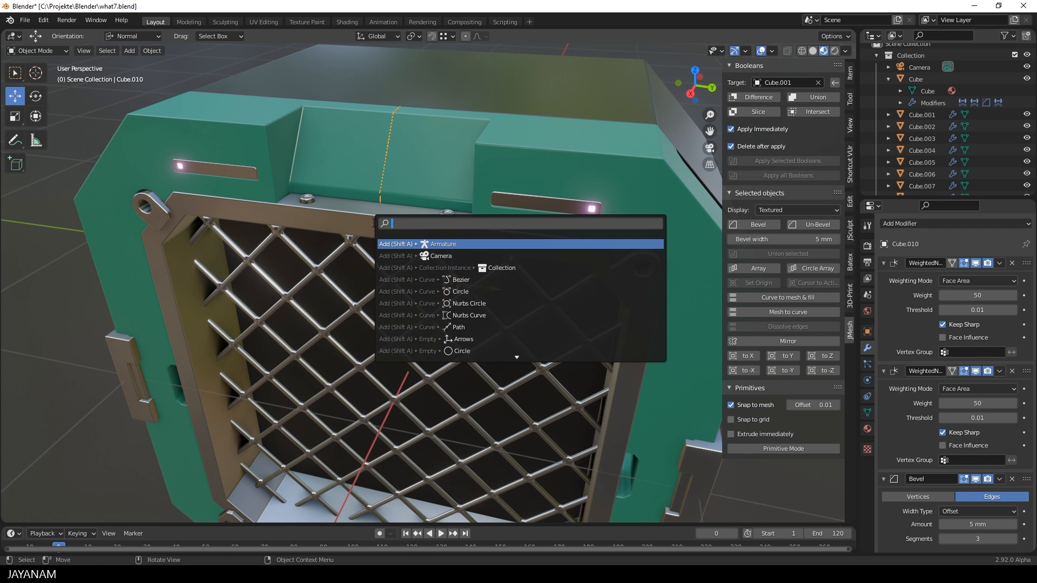
text(ori)
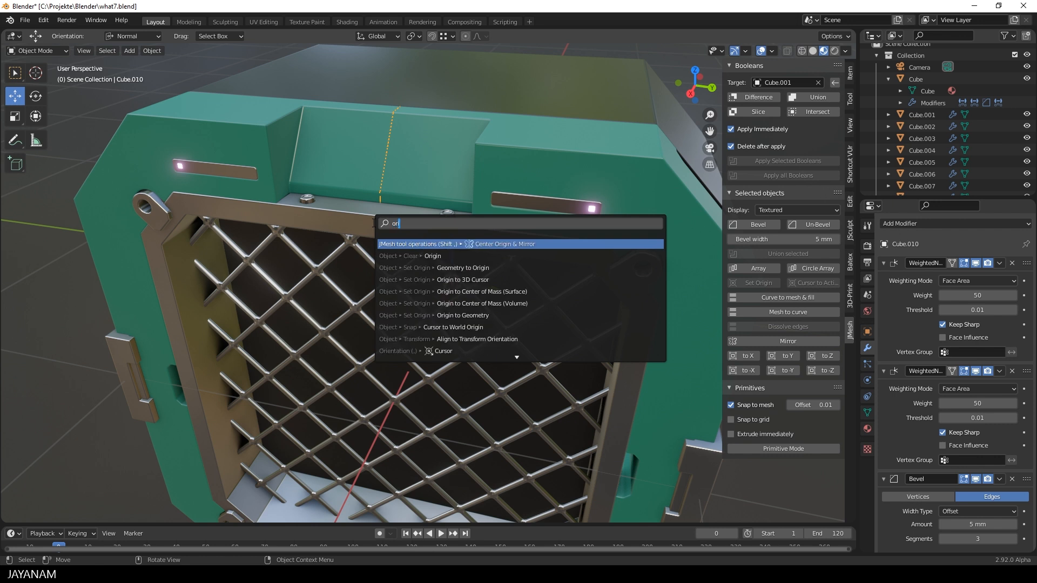
key(Down)
key(Down)
key(Down)
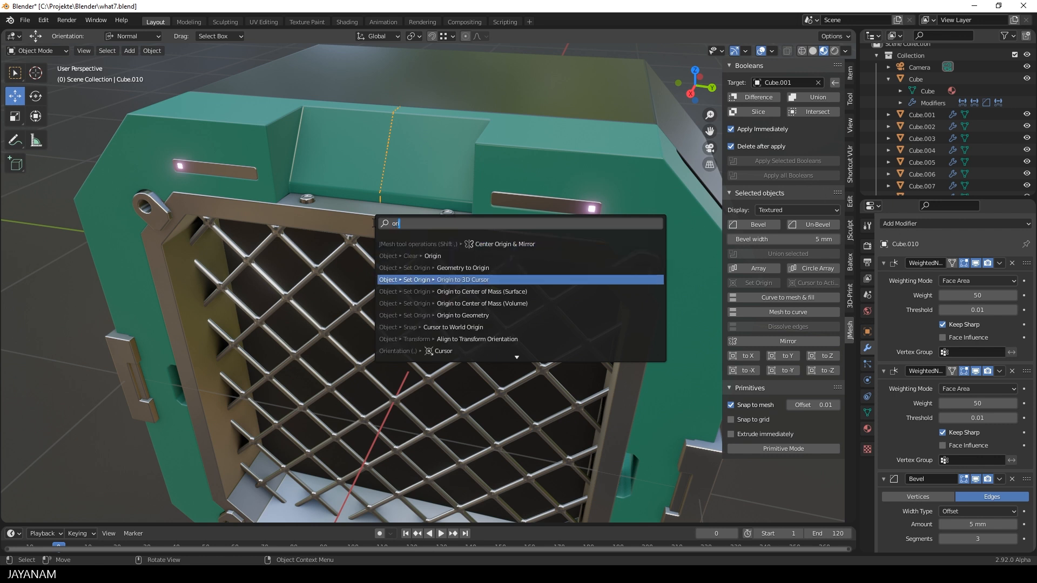
key(Down)
key(Down)
key(Return)
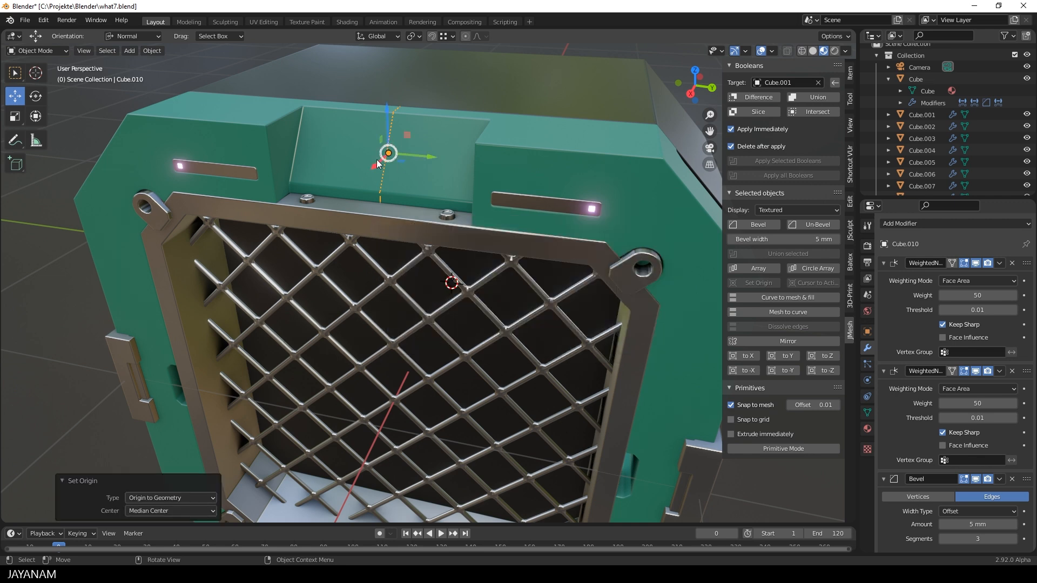
Move the edge line about -206 mm along local Y so it stands over the bolt on the recess's negative-Y side
mouse_move(378, 164)
mouse_down()
mouse_move(366, 166)
mouse_move(424, 164)
mouse_move(359, 159)
mouse_move(367, 165)
mouse_up()
scroll(367, 161, up, 5)
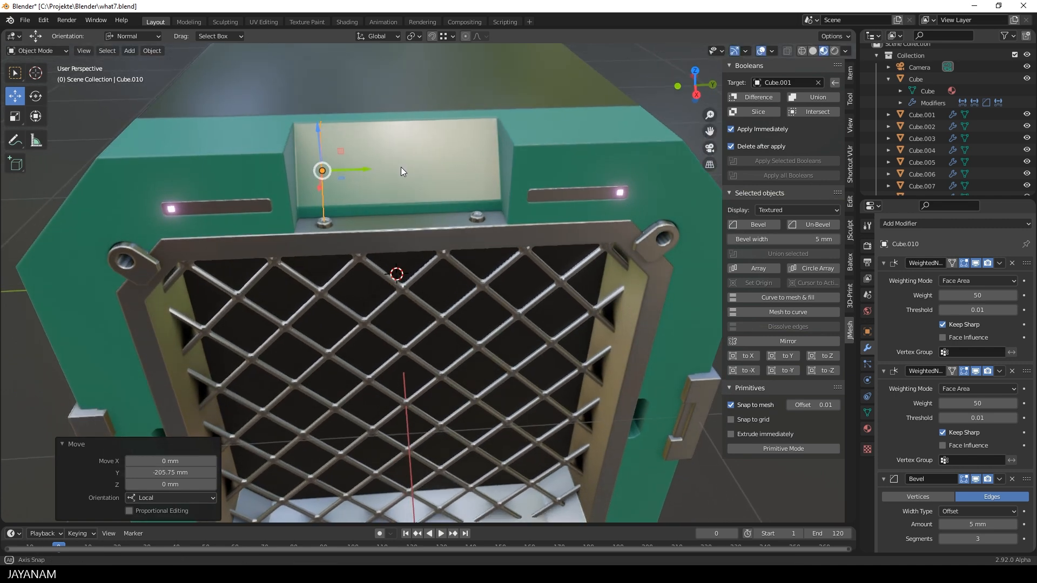
middle_drag(398, 178, 370, 178)
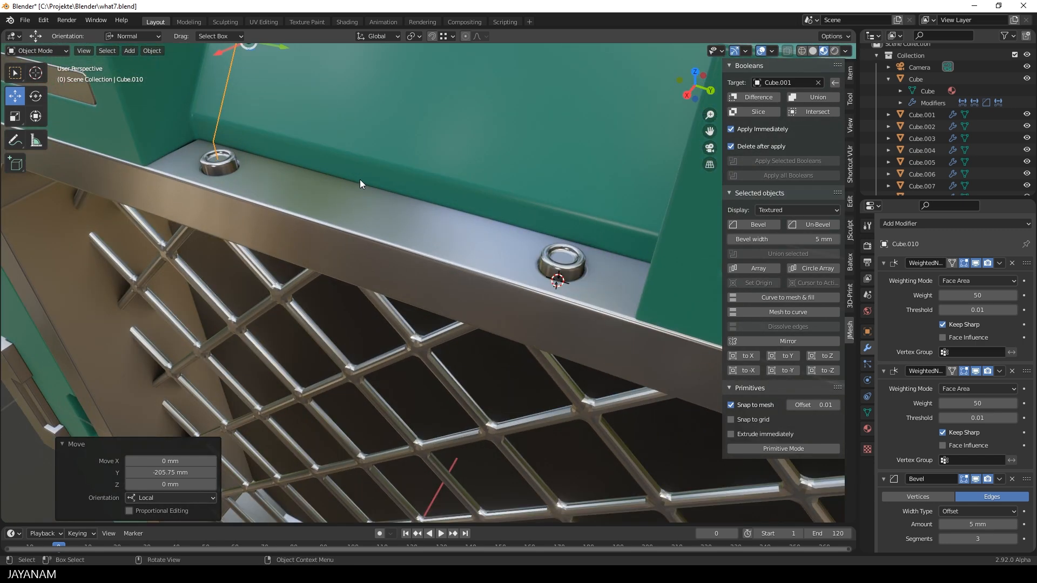
Bevel the edge line's upper corner vertex by about 12.6 mm with 2 segments in Edit Mode and return to Object Mode
key(Tab)
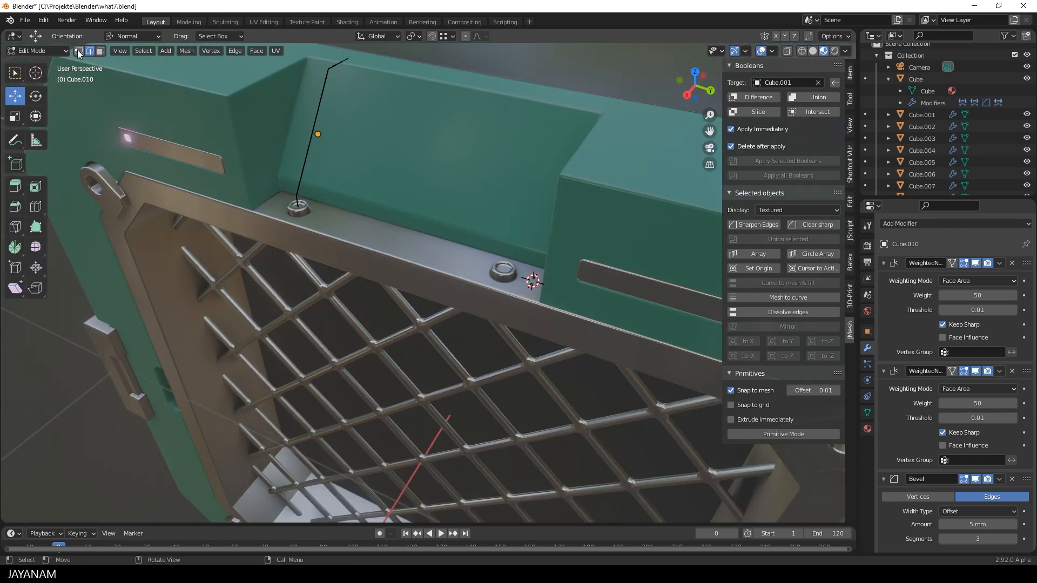
click(78, 50)
middle_drag(475, 150, 478, 194)
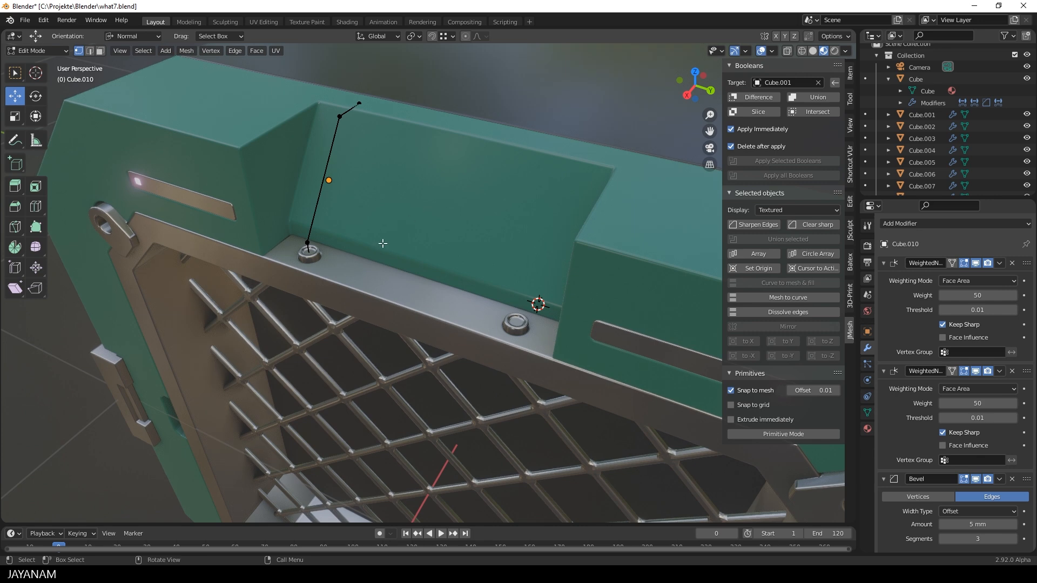
scroll(383, 243, up, 1)
click(314, 70)
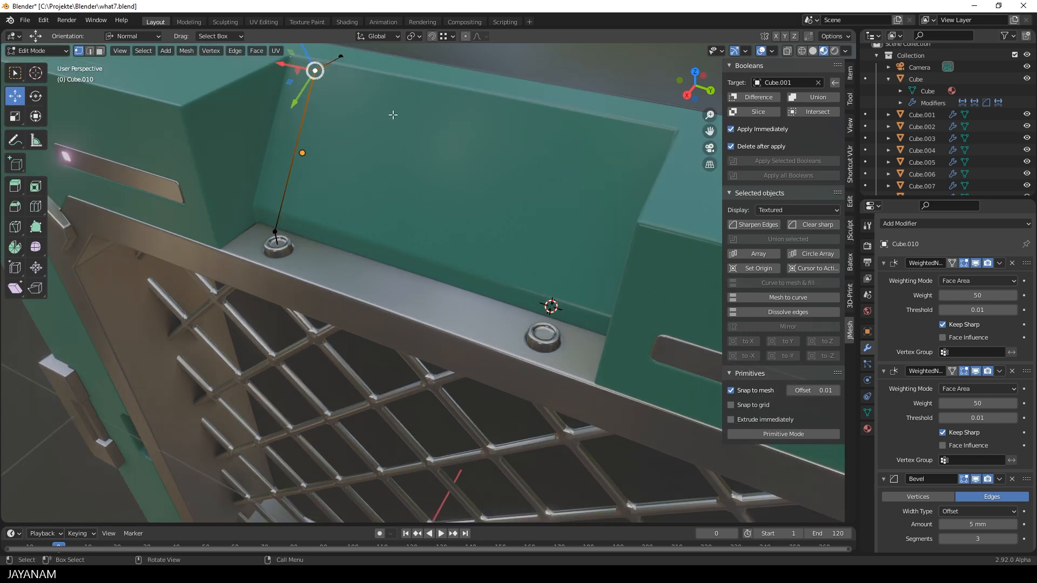
key(ctrl+b)
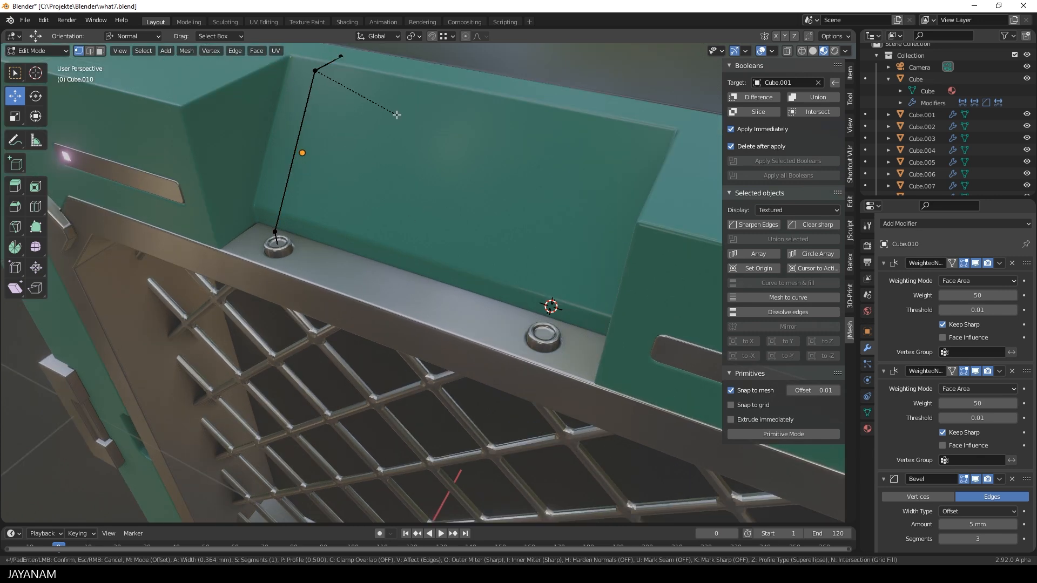
key(Escape)
key(ctrl+shift+b)
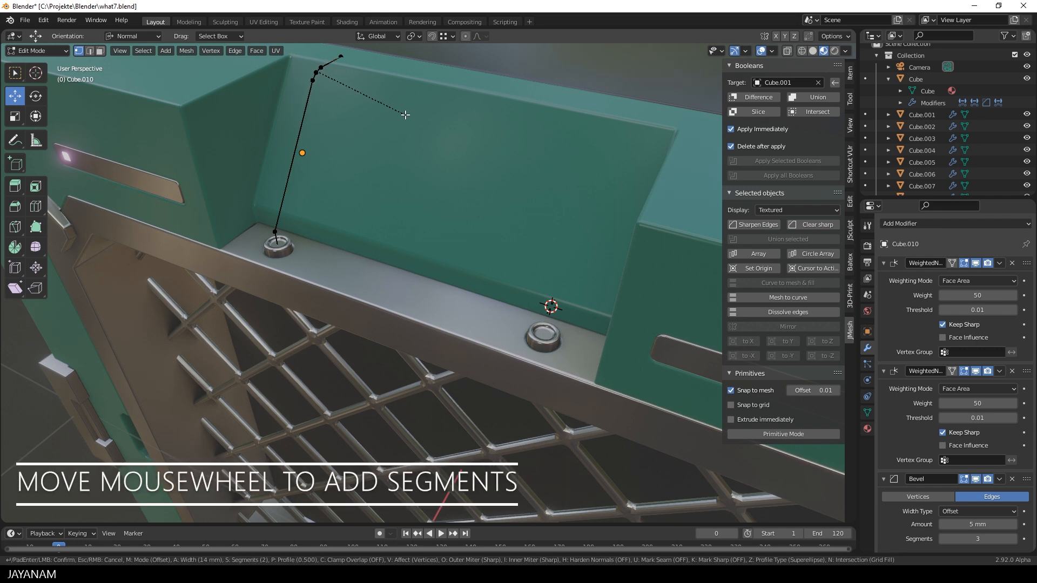
click(405, 114)
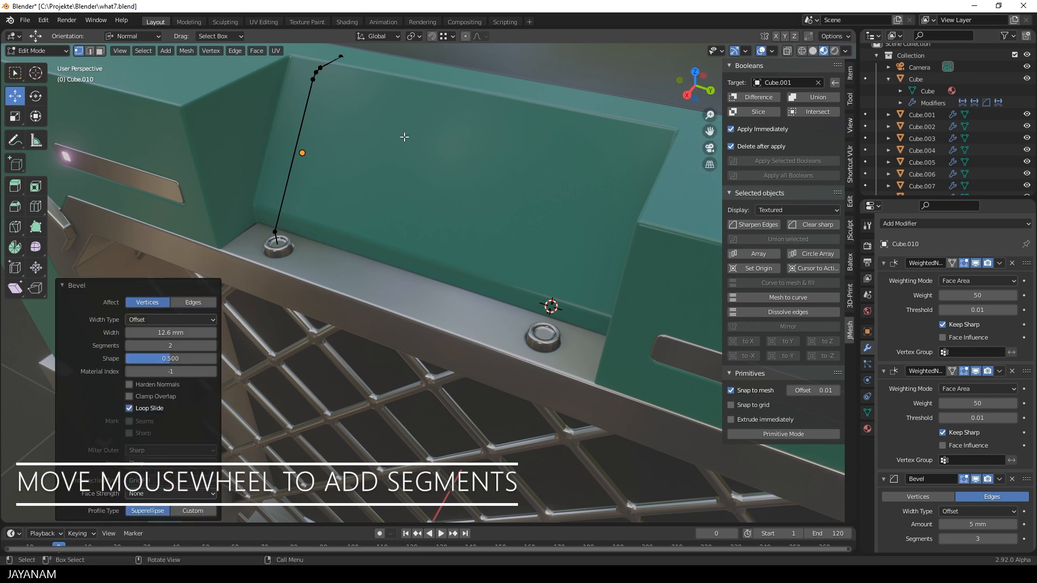
middle_drag(404, 138, 406, 142)
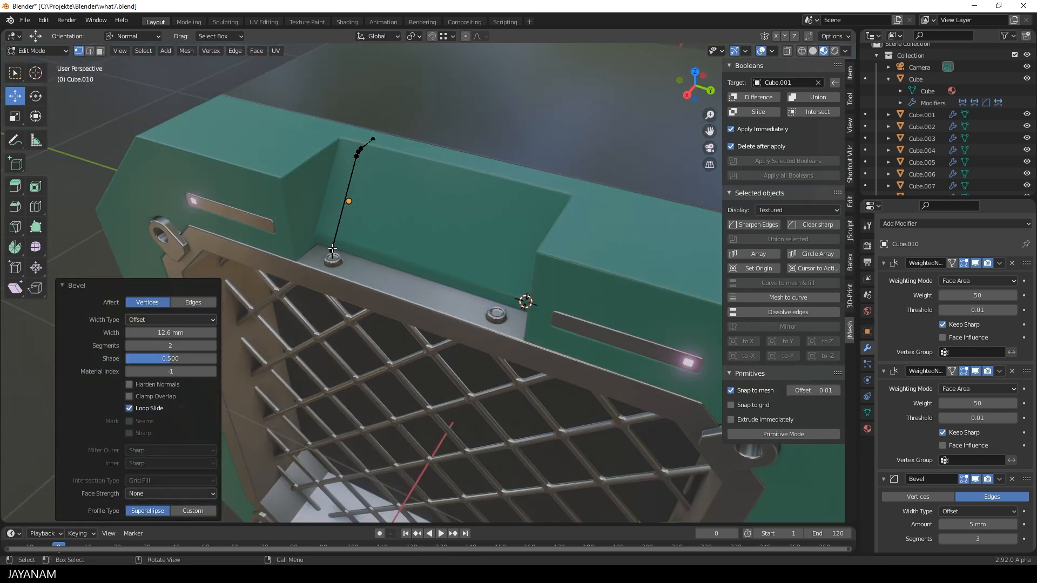
key(Tab)
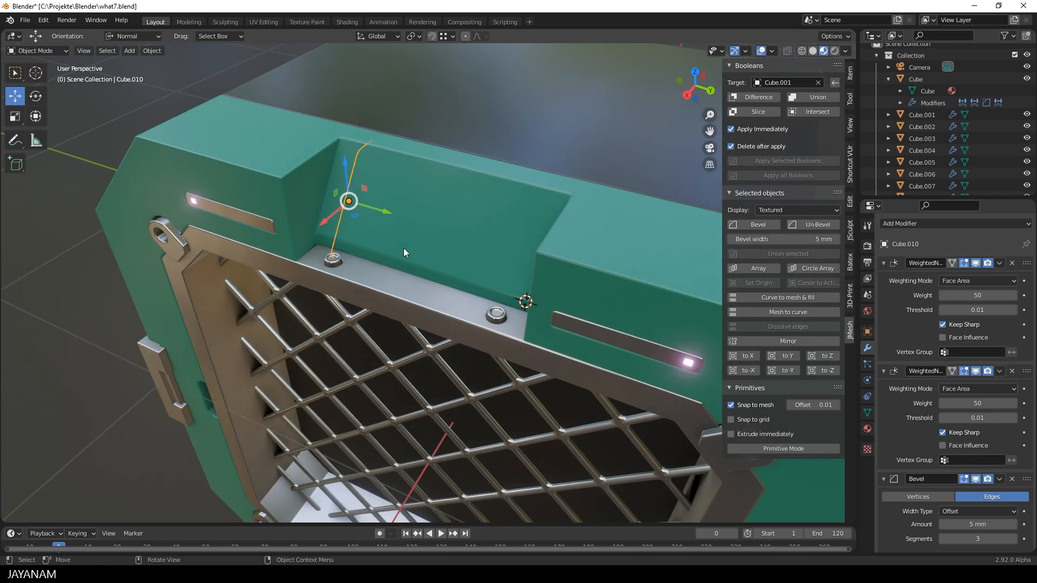
Convert the edge line to a round curve tube and assign it the matSteel material
click(778, 311)
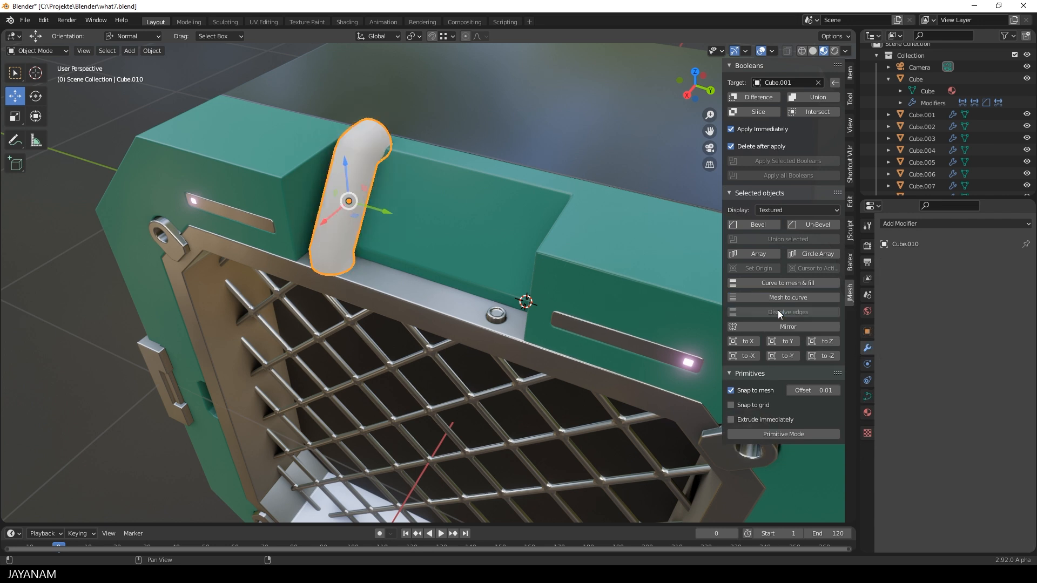
click(868, 412)
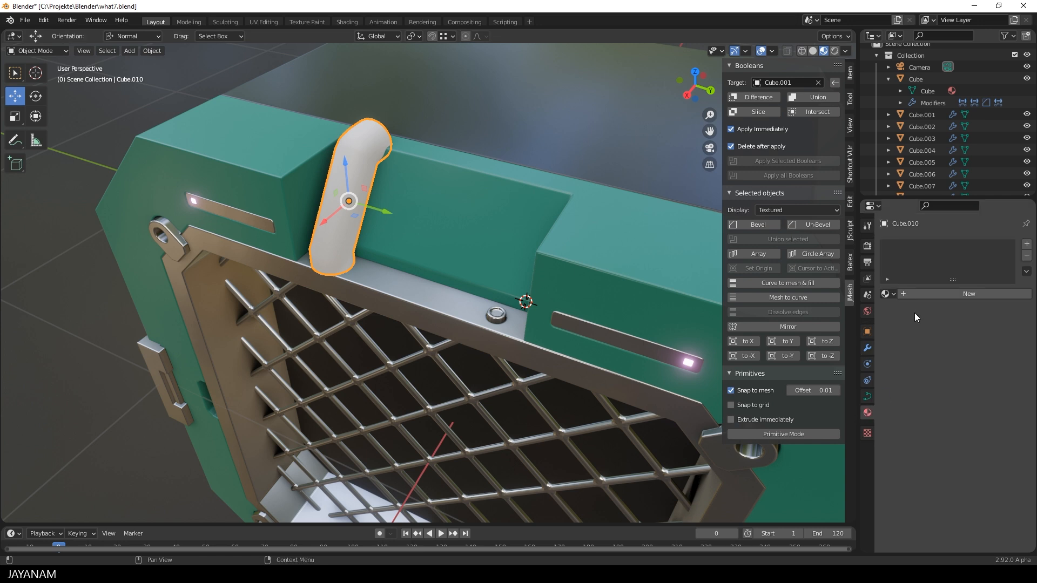
click(888, 293)
click(815, 356)
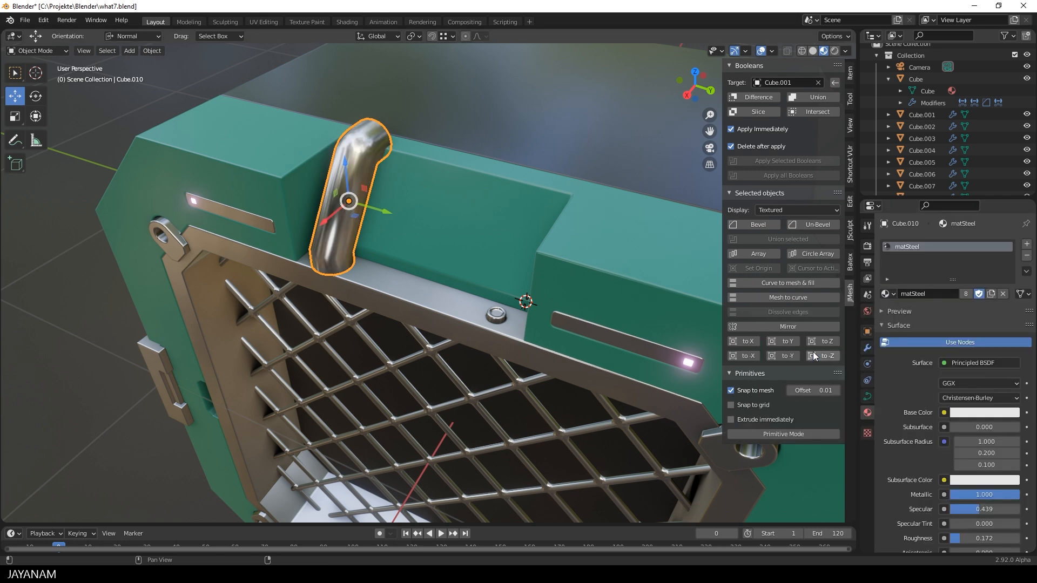
Set the tube's curve bevel resolution to 11 and its depth to 12 mm
click(868, 397)
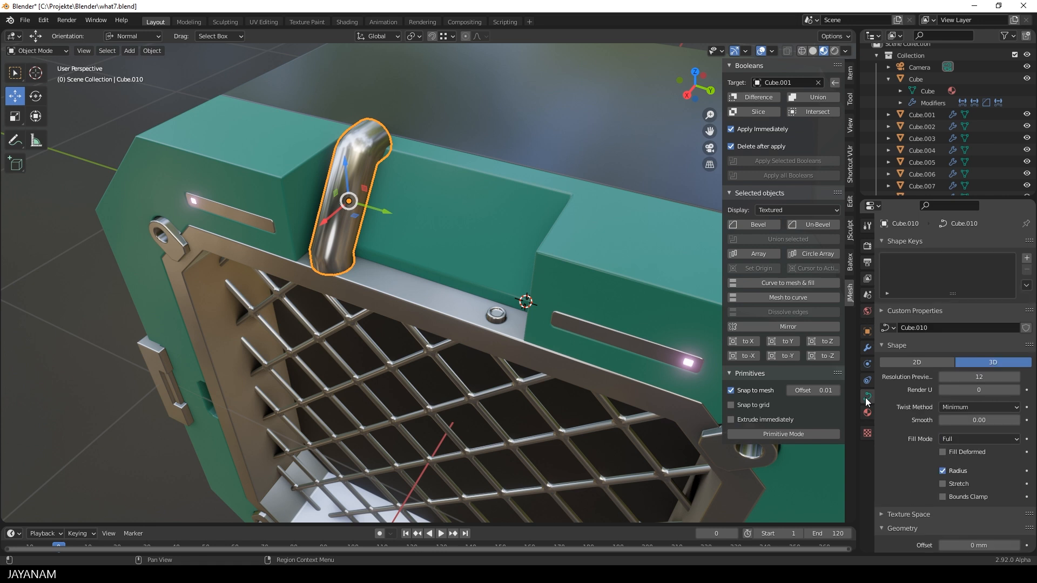
scroll(925, 443, down, 3)
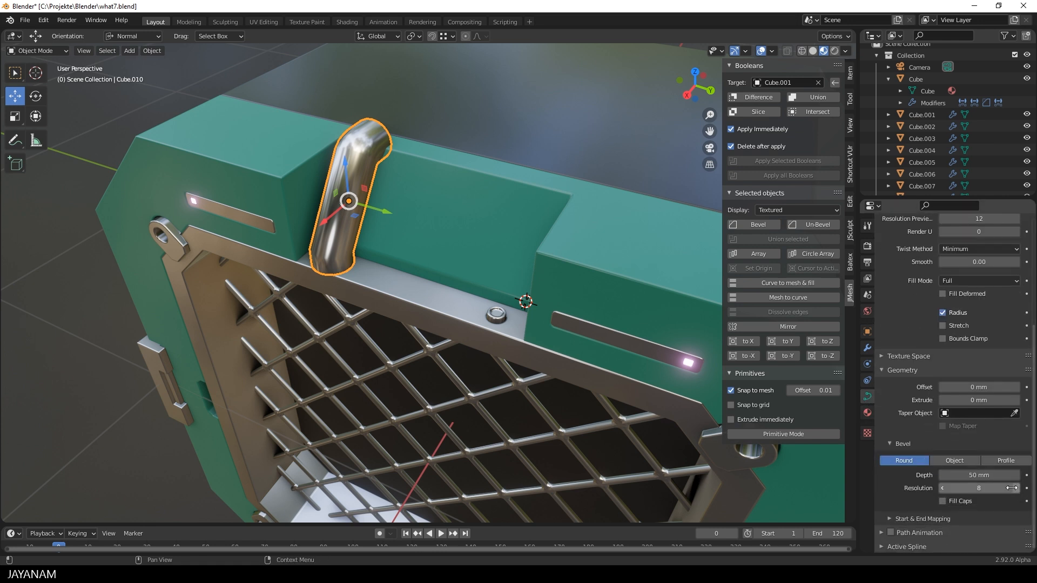
click(1016, 489)
click(943, 475)
click(944, 475)
click(943, 476)
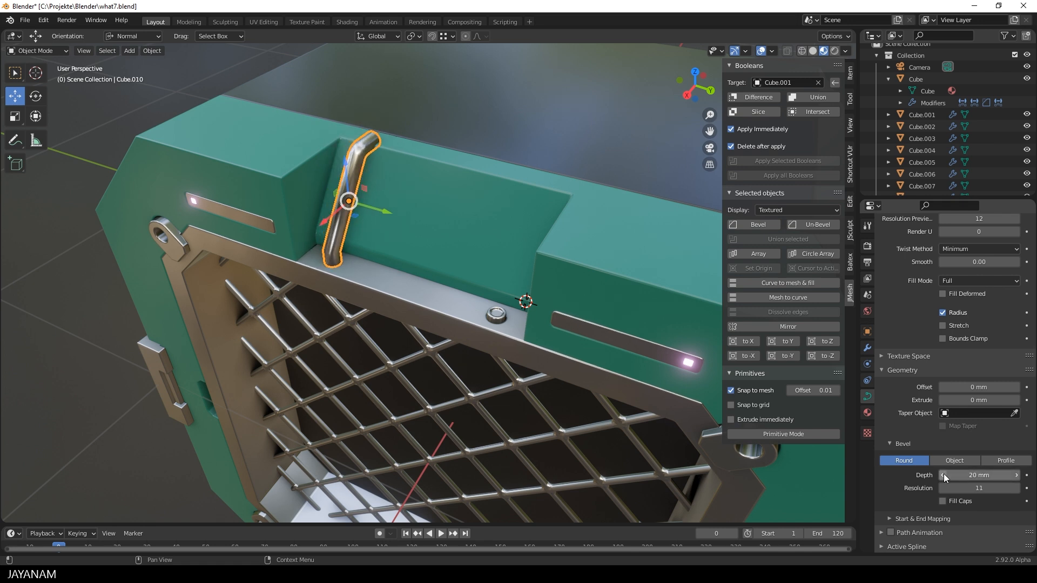
double_click(963, 474)
text(12)
key(Return)
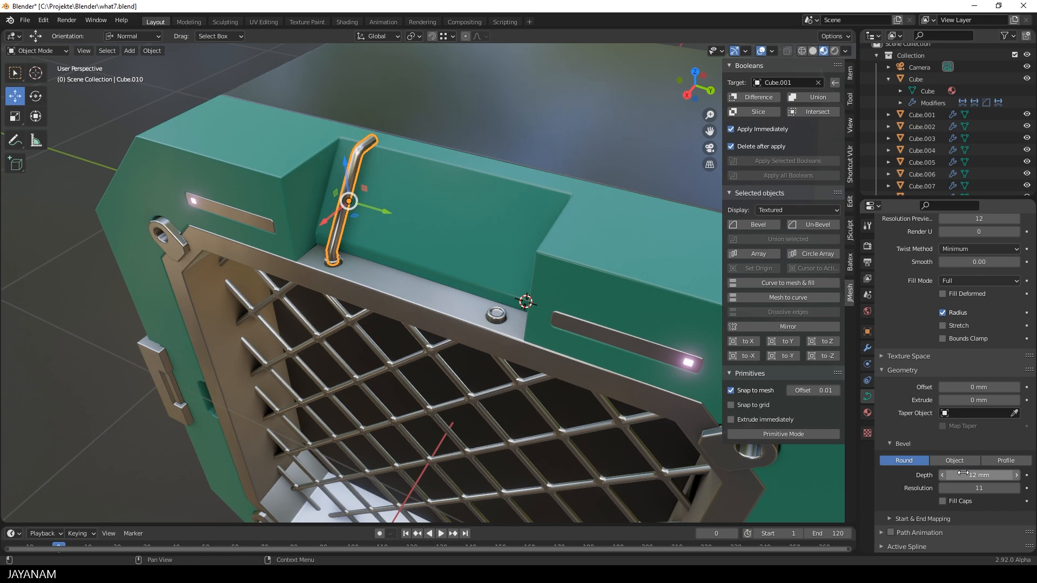
Select the tube's upper bend and end points in Edit Mode and move them about 26 mm along X
middle_drag(364, 153, 436, 201)
scroll(405, 151, up, 1)
scroll(415, 172, up, 1)
scroll(477, 191, up, 5)
middle_drag(246, 285, 198, 294)
scroll(146, 264, down, 5)
mouse_move(339, 267)
middle_down()
mouse_move(376, 256)
mouse_move(343, 253)
middle_up()
key(Tab)
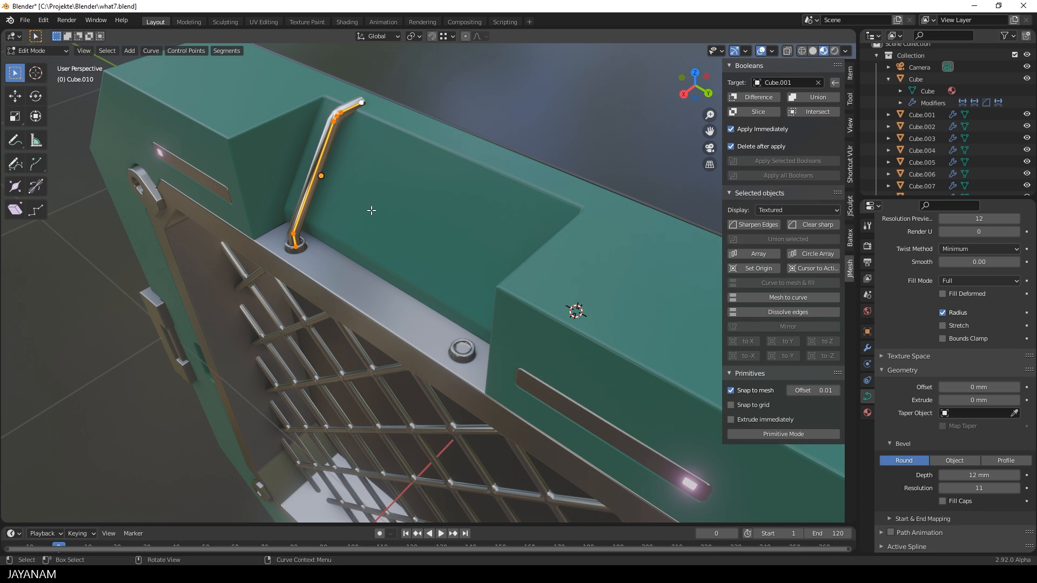
drag(307, 92, 404, 128)
middle_drag(378, 112, 403, 184)
key(g)
key(y)
key(x)
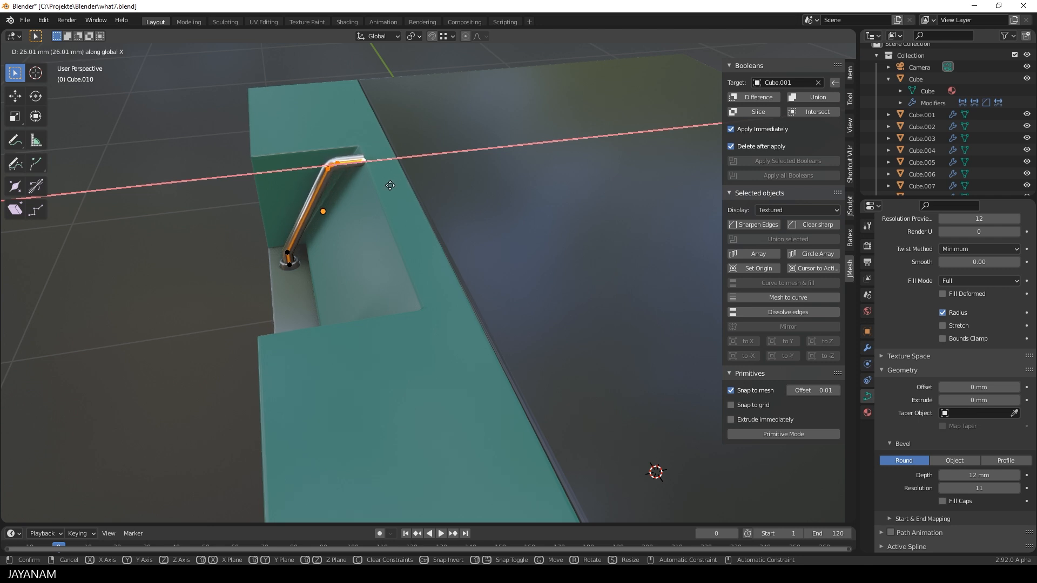
click(389, 185)
Lower the selected upper tube points by about 39 mm along Z, return to Object Mode and deselect the tube
key(g)
key(z)
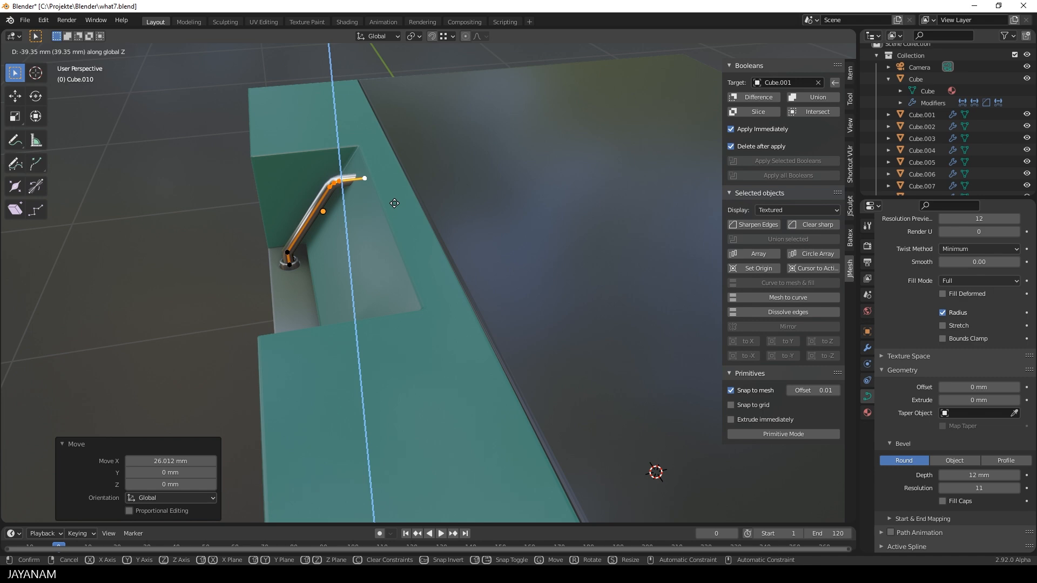
click(394, 203)
middle_drag(394, 201, 423, 182)
scroll(427, 189, up, 2)
middle_drag(458, 259, 531, 255)
scroll(540, 237, down, 3)
key(Tab)
click(473, 89)
middle_drag(507, 91, 479, 186)
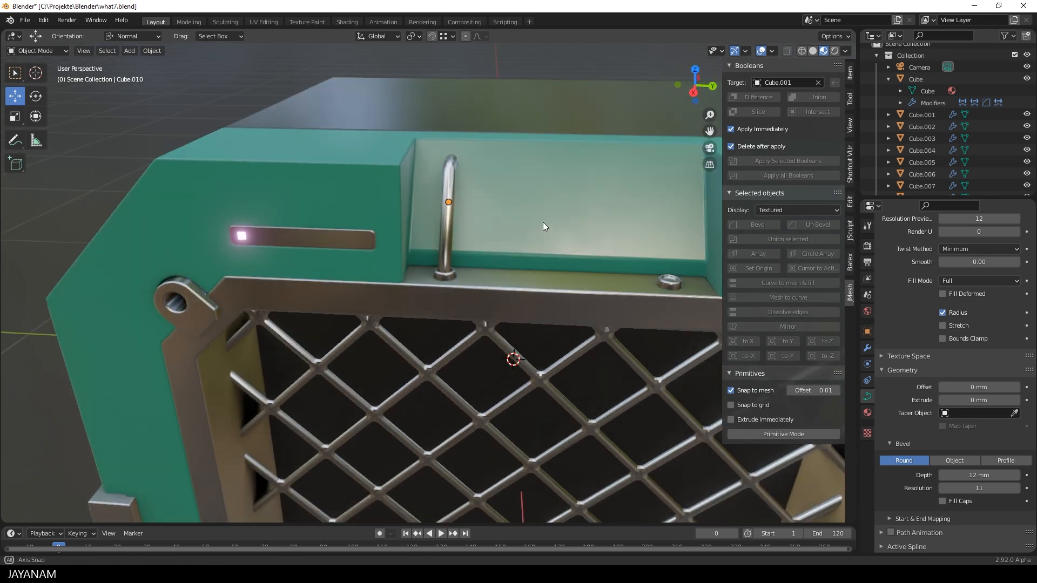
In right view, draw a Y-mirrored Difference circle of about 0.017 radius for the green body and move it over the tube's upper end
alt+middle_drag(543, 227, 546, 201)
scroll(501, 229, up, 3)
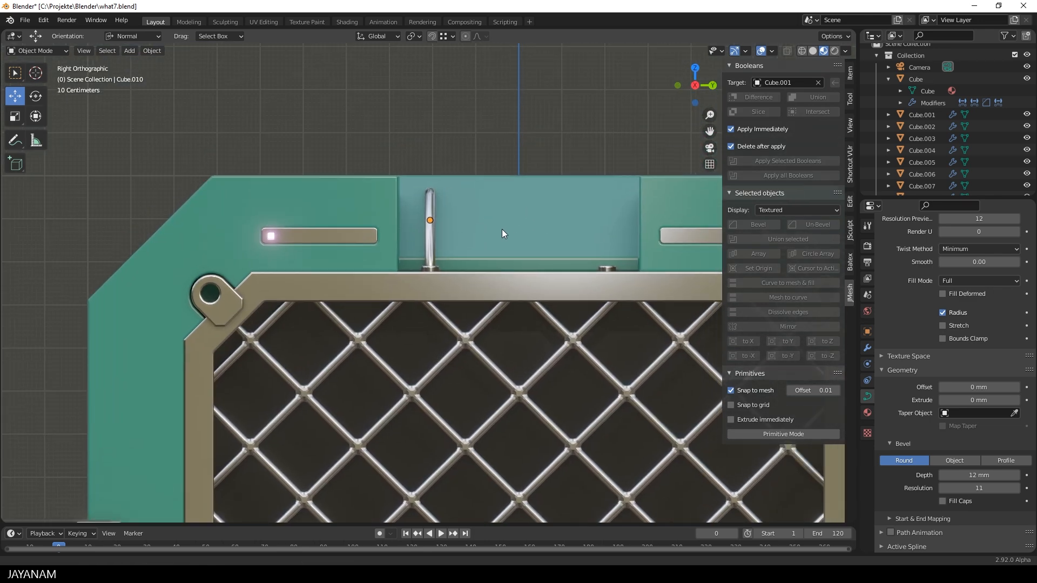
scroll(479, 238, up, 1)
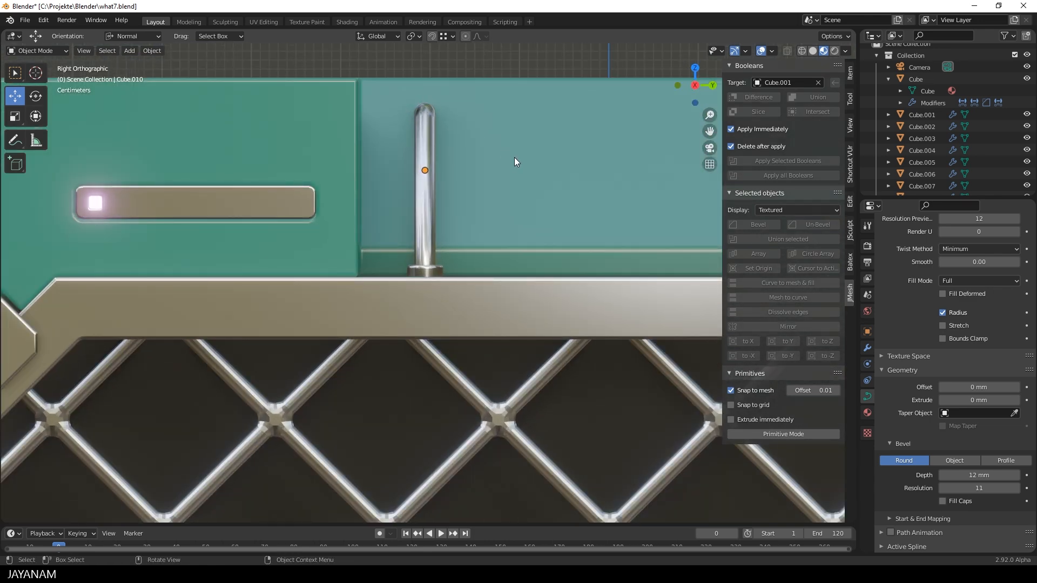
scroll(502, 173, down, 2)
click(506, 176)
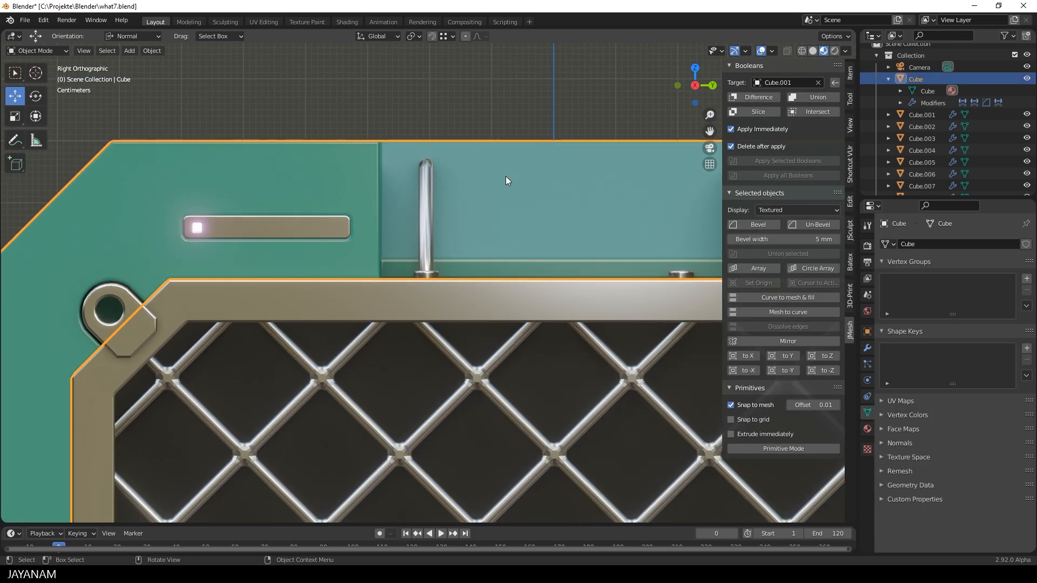
key(ctrl+shift+p)
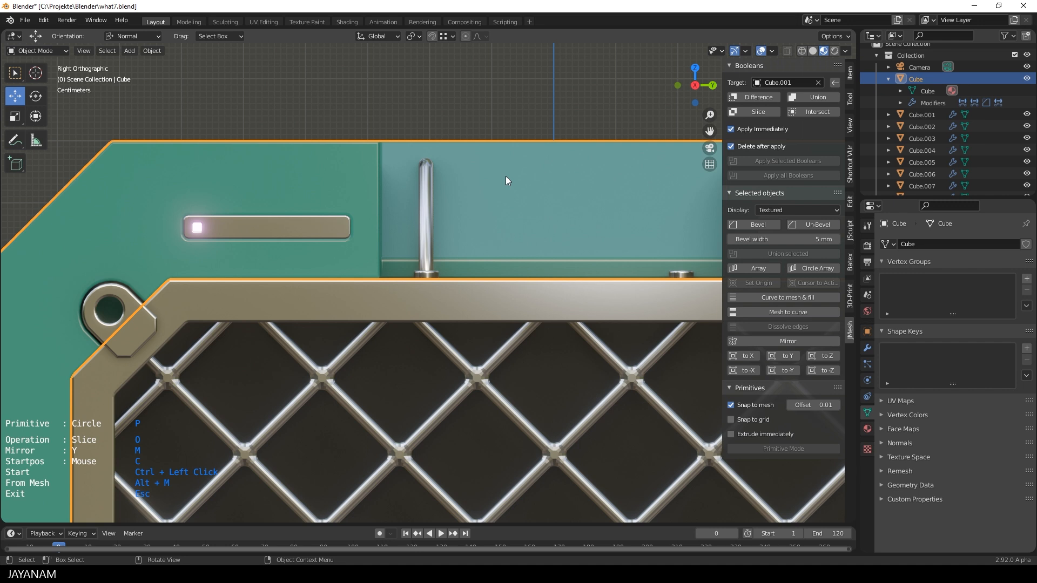
key(o)
key(o)
ctrl+click(361, 167)
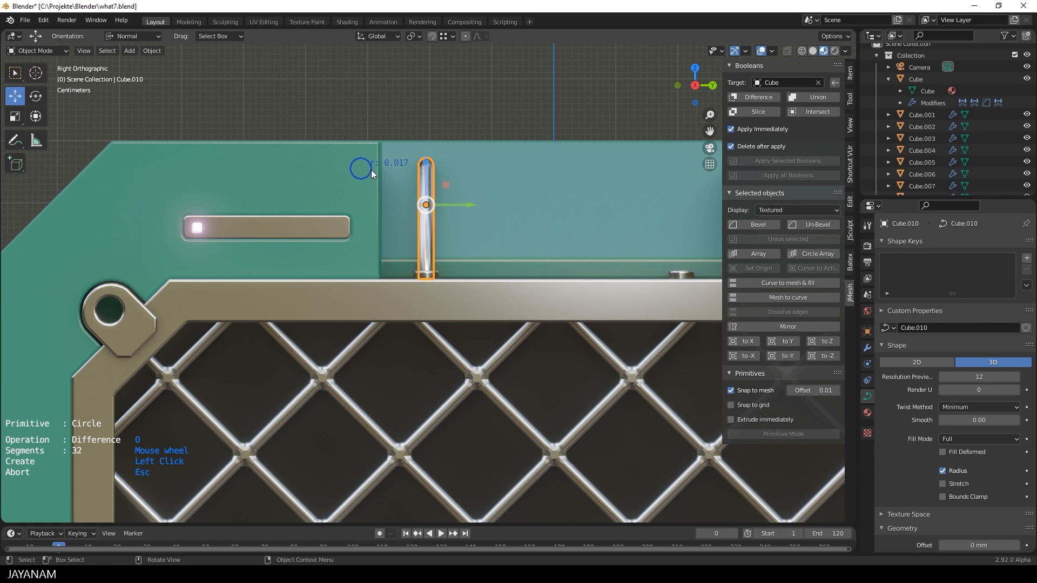
click(371, 170)
drag(372, 172, 435, 174)
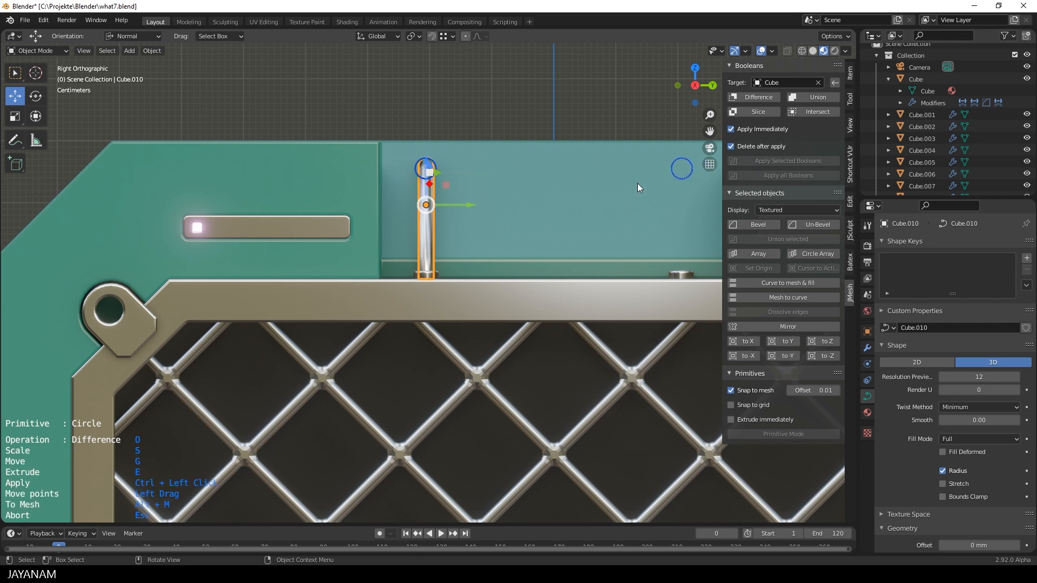
Enlarge the mirrored Difference circle slightly and centre it around the tube's upper end
scroll(434, 158, up, 4)
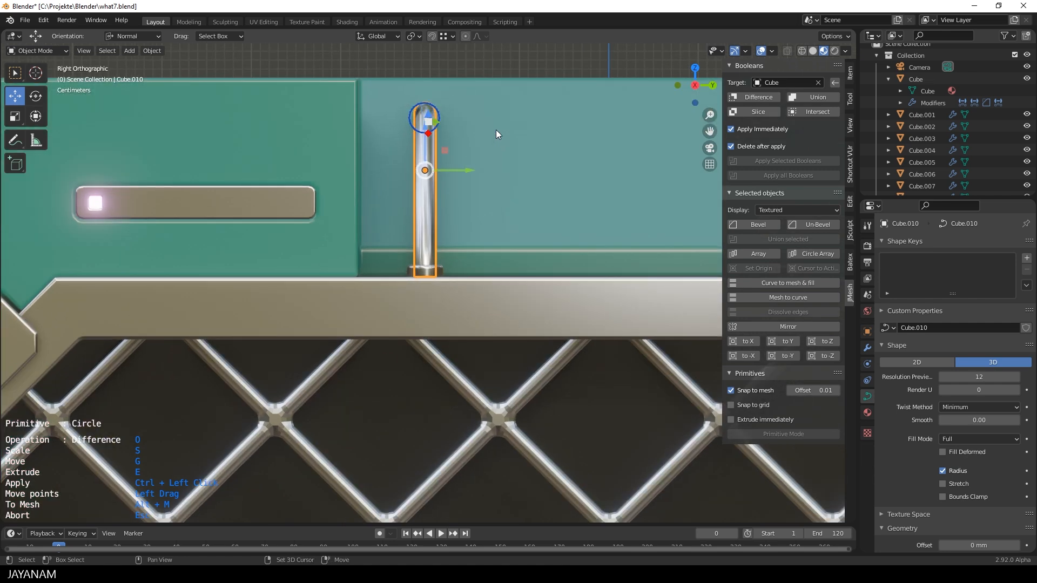
drag(410, 146, 410, 138)
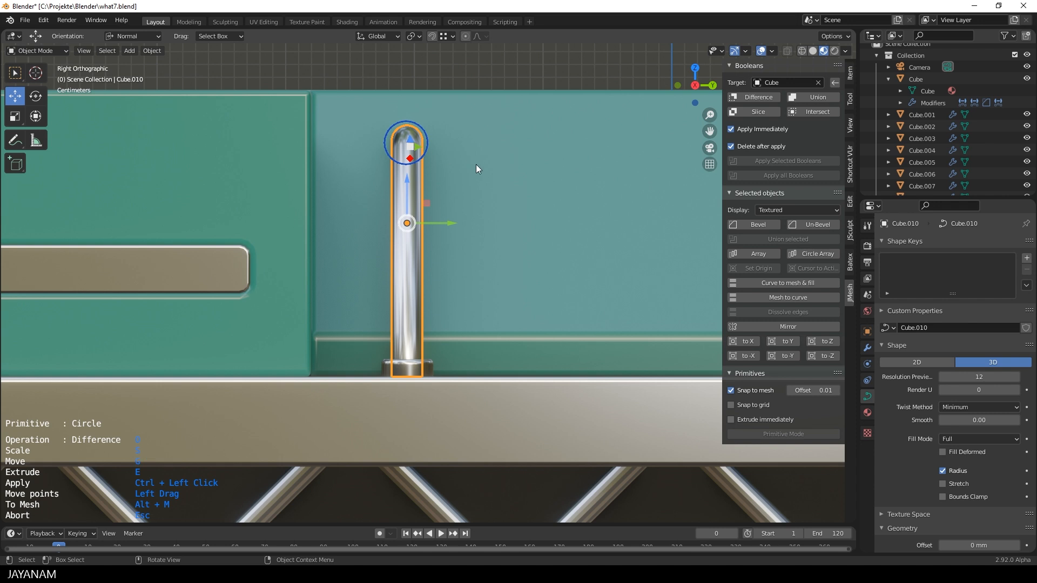
key(s)
click(506, 182)
drag(409, 142, 410, 143)
Extrude the mirrored circles in top view past the back of the recess, cut both holes into the green body and deselect everything
middle_drag(409, 142, 363, 336)
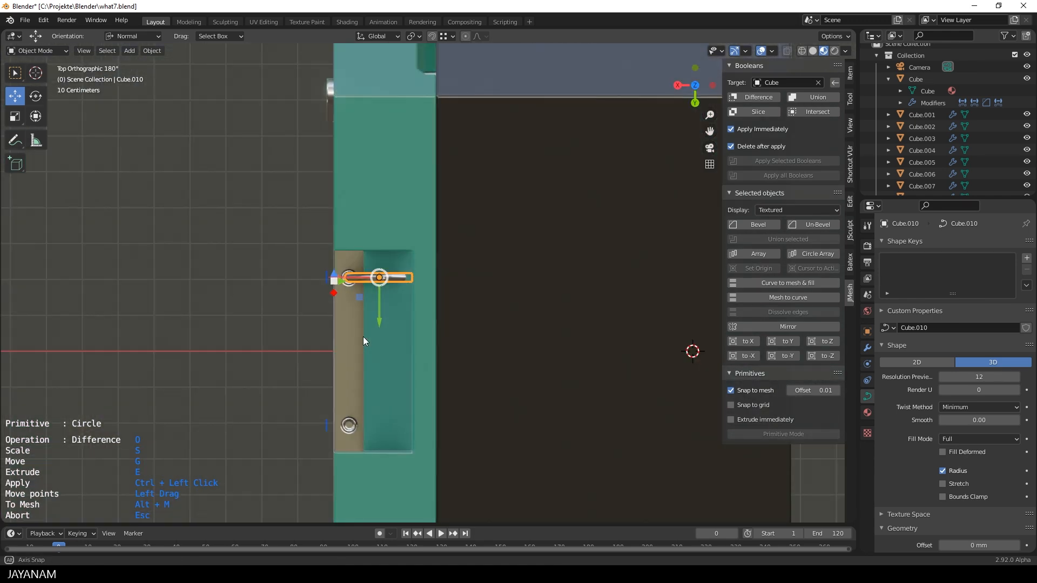
key(e)
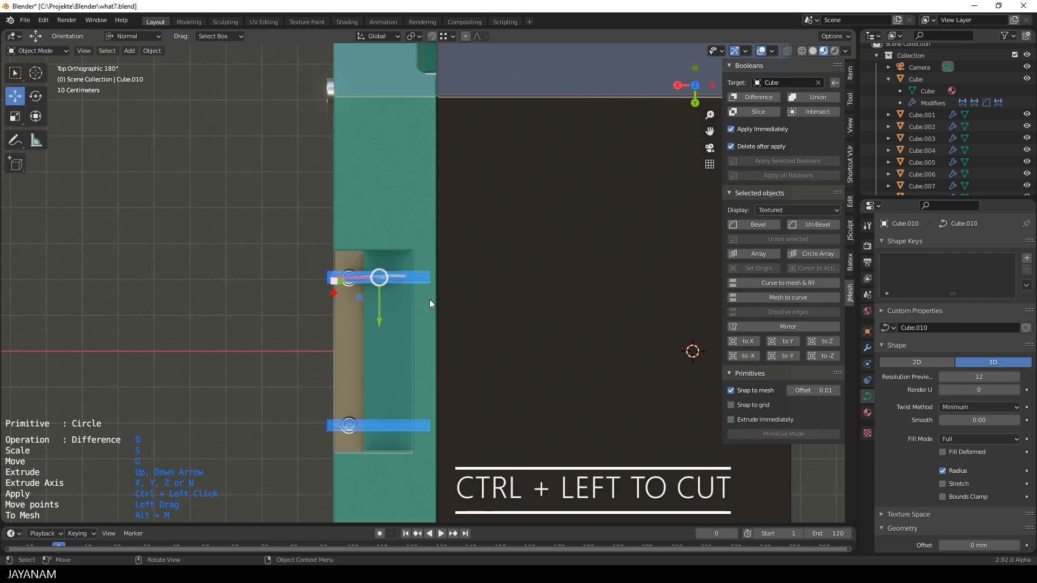
ctrl+click(429, 299)
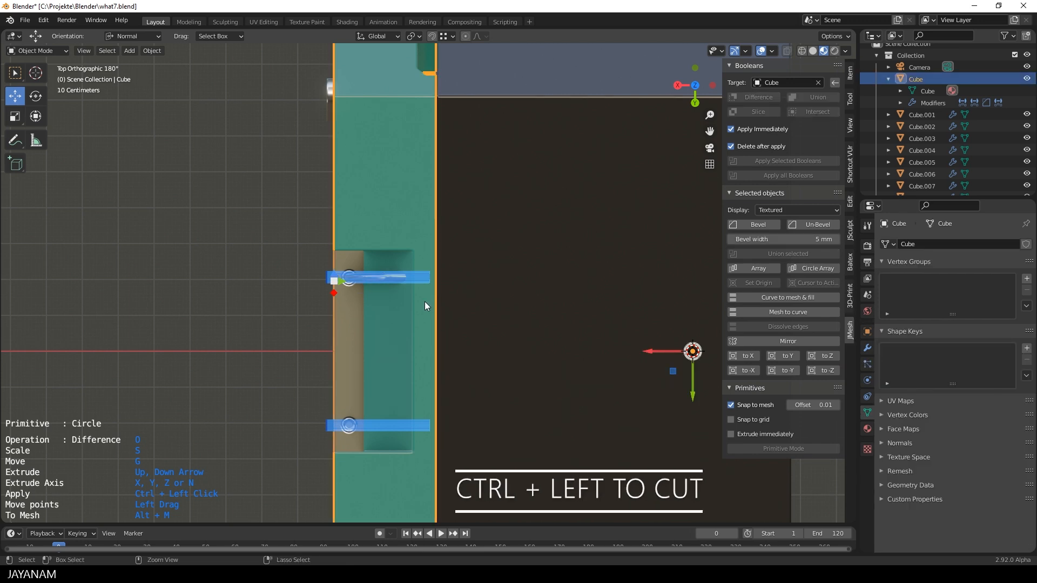
ctrl+click(424, 301)
middle_drag(432, 302, 489, 228)
scroll(488, 232, up, 2)
ctrl+click(485, 232)
click(137, 112)
middle_drag(337, 172, 386, 260)
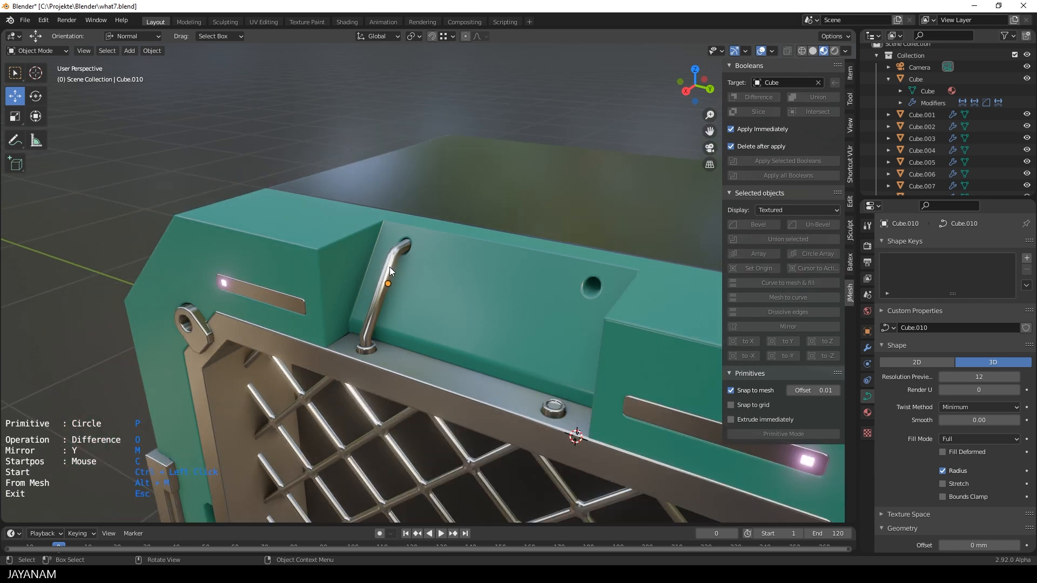
Mirror the bent tube on the Y axis only, so that a copy runs from the other frame bolt to its hole
click(390, 266)
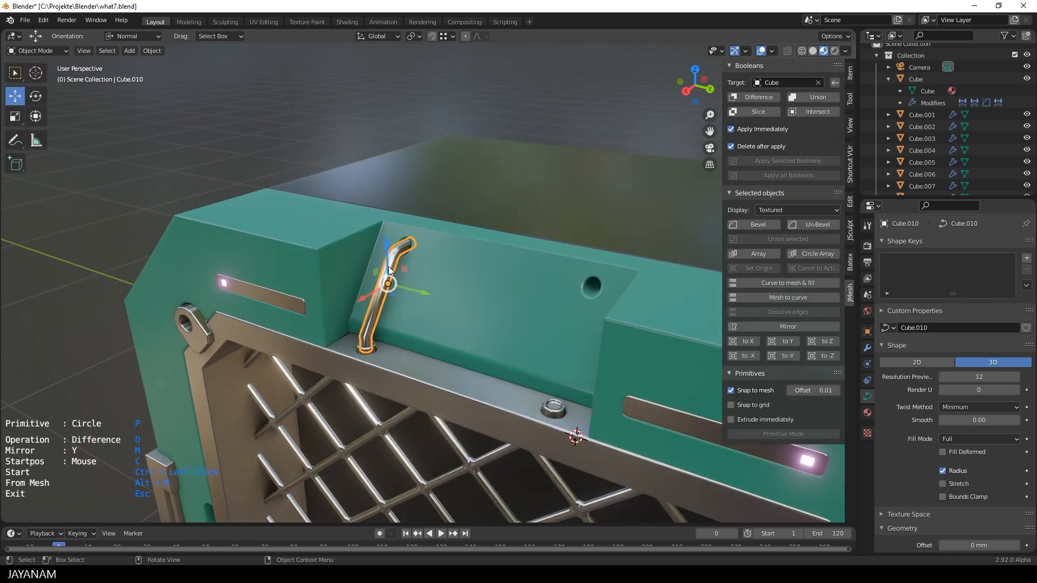
click(775, 326)
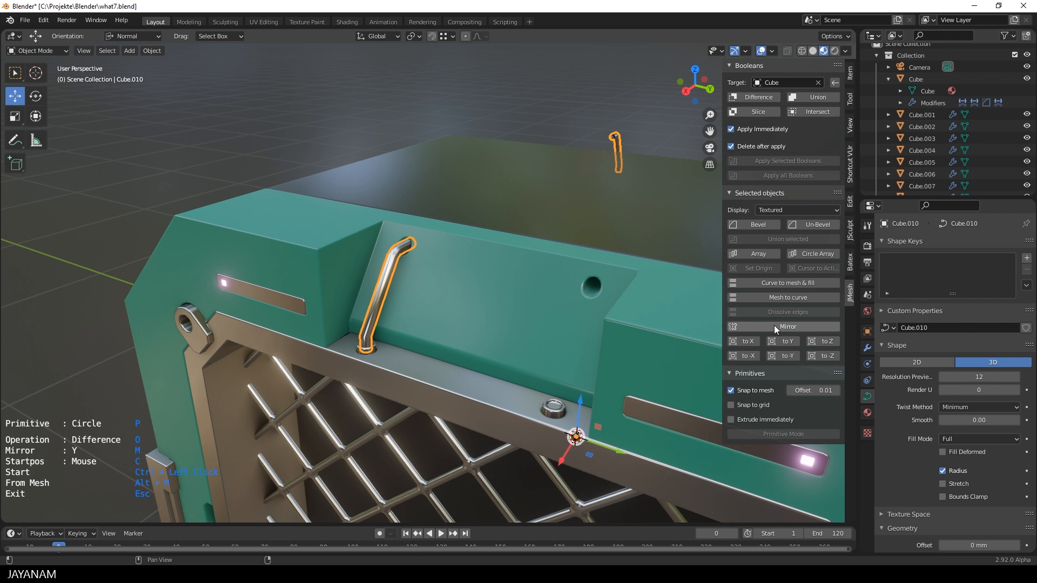
click(867, 349)
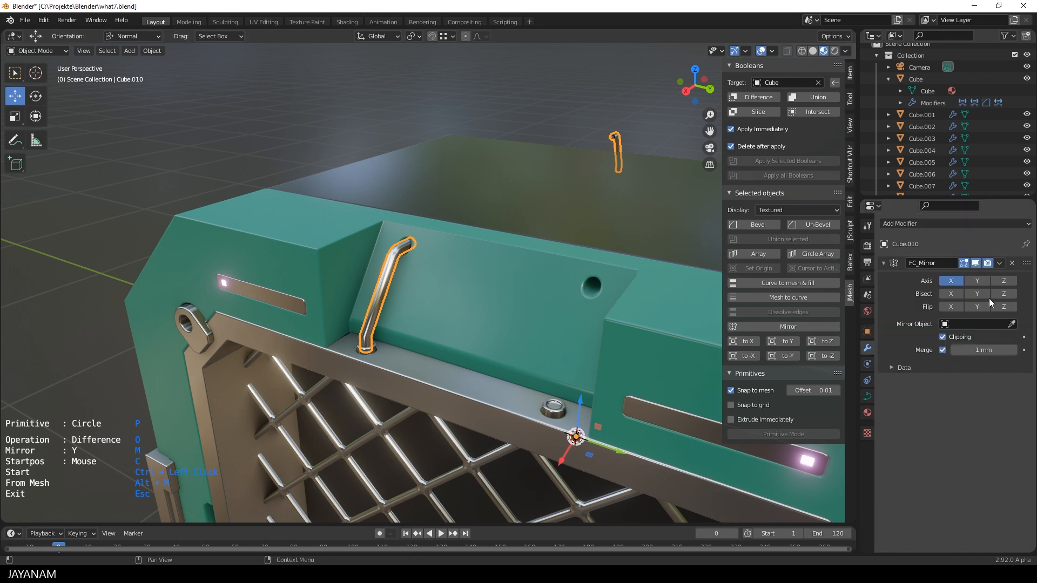
click(952, 280)
click(974, 281)
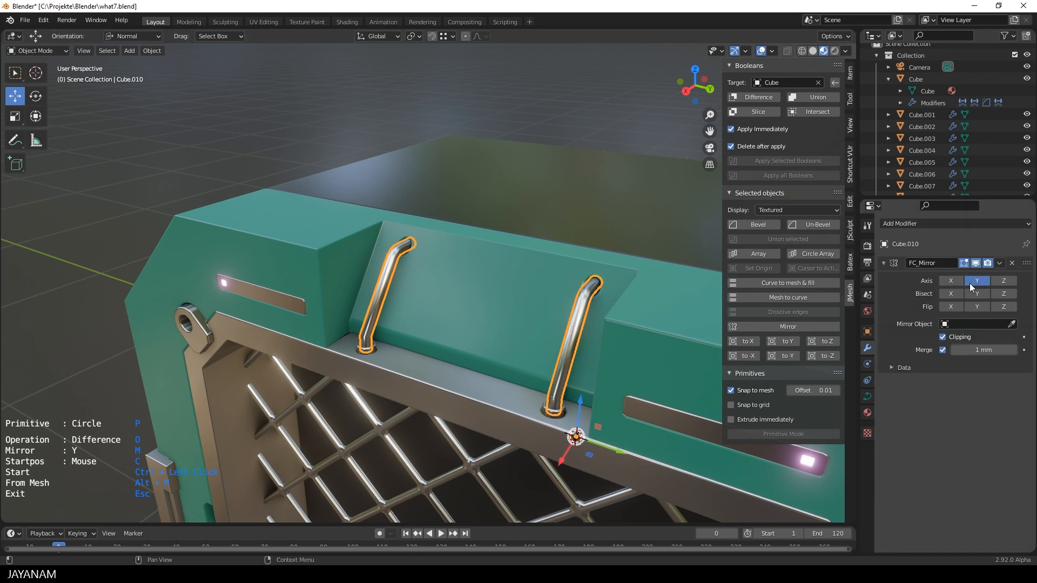
Convert the mirrored tube curve to a filled mesh and deselect it
middle_drag(550, 306, 190, 208)
scroll(209, 232, down, 3)
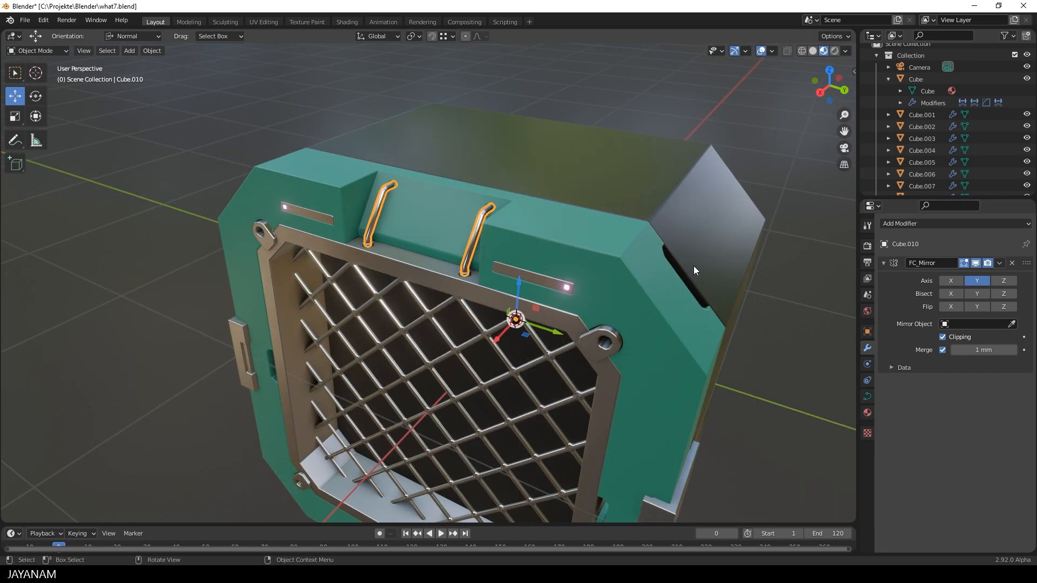
key(n)
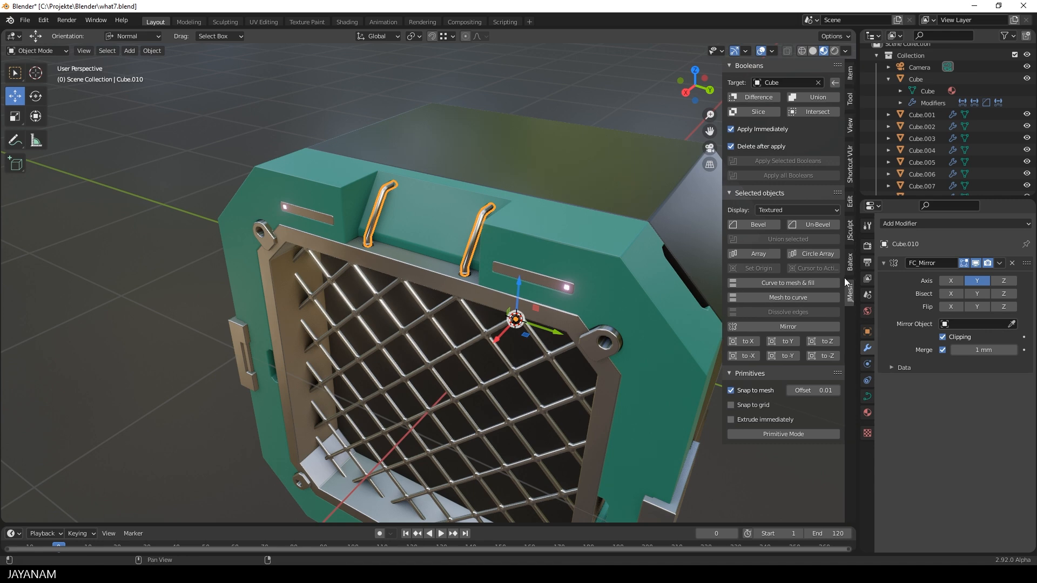
click(799, 282)
middle_drag(536, 235, 602, 245)
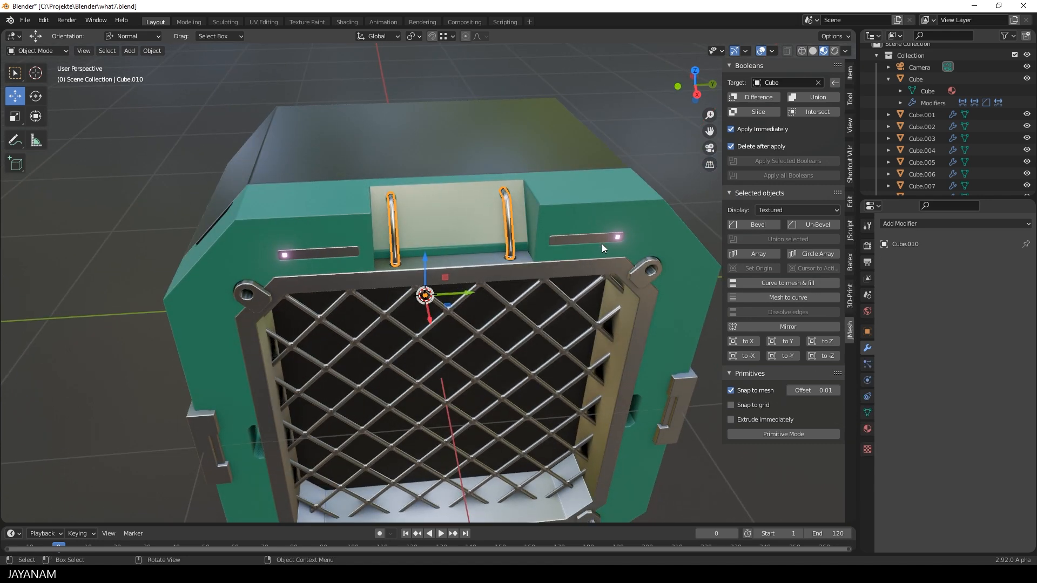
click(176, 194)
In Edit Mode, bevel the edge loop at one tube's lower bend to about 3.7 mm with 3 segments and return to Object Mode
middle_drag(176, 194, 117, 204)
scroll(128, 202, up, 3)
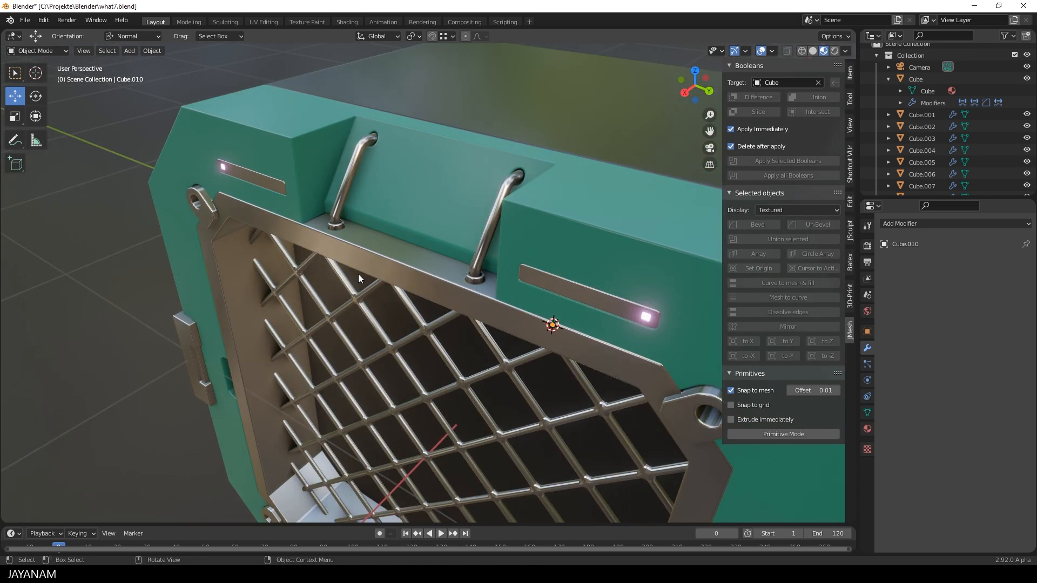
scroll(344, 234, up, 2)
key(Tab)
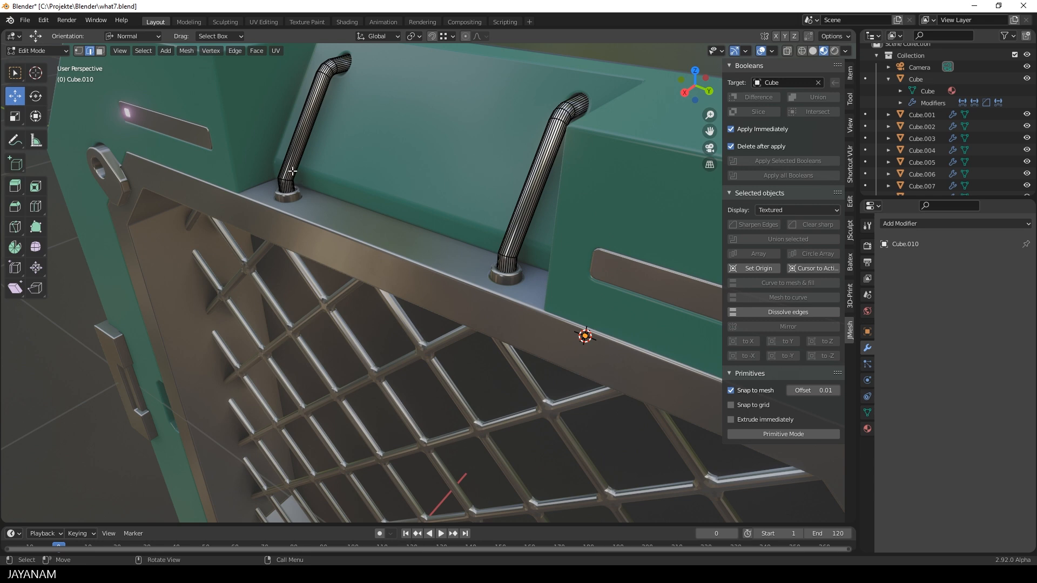
scroll(287, 190, up, 2)
shift+middle_drag(261, 132, 383, 224)
scroll(380, 225, up, 2)
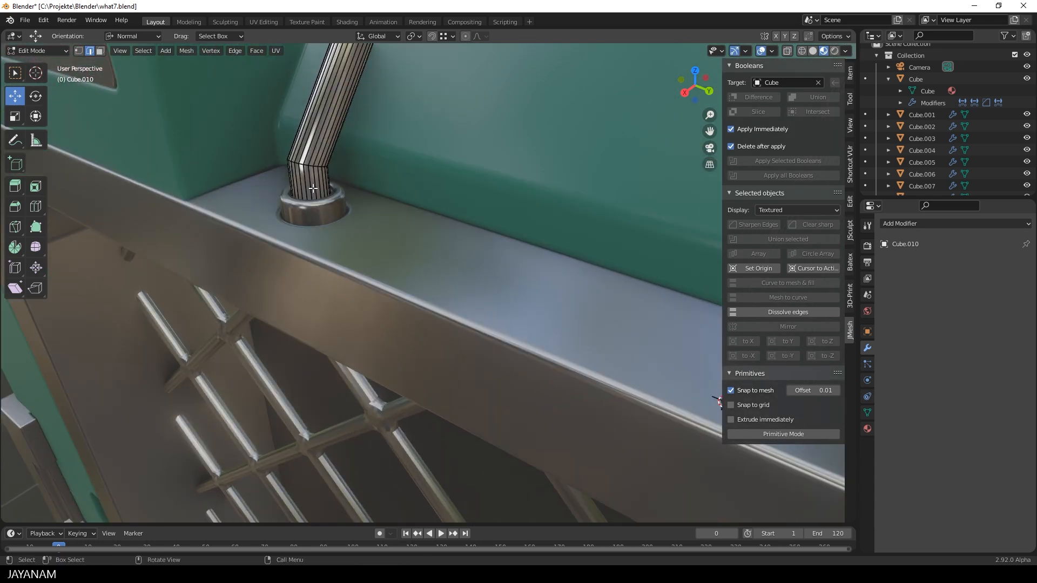
alt+click(302, 163)
key(ctrl+b)
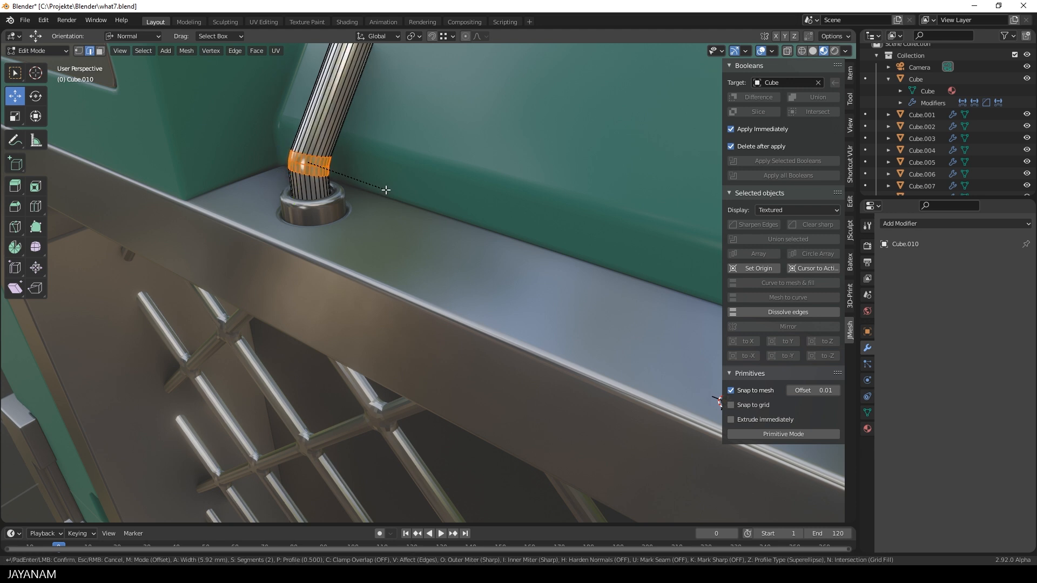
scroll(383, 190, up, 1)
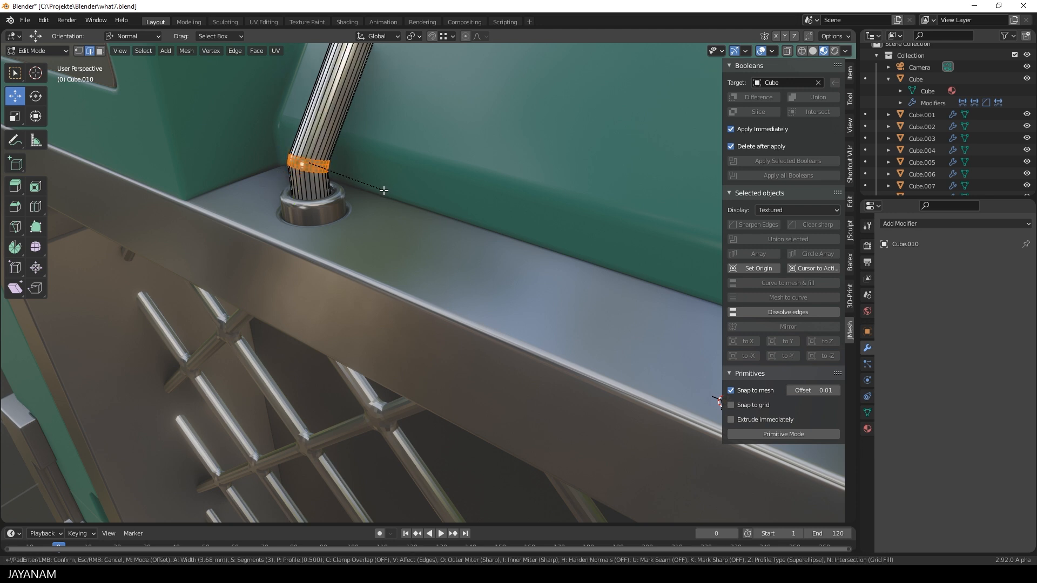
click(384, 190)
scroll(380, 205, down, 5)
key(Tab)
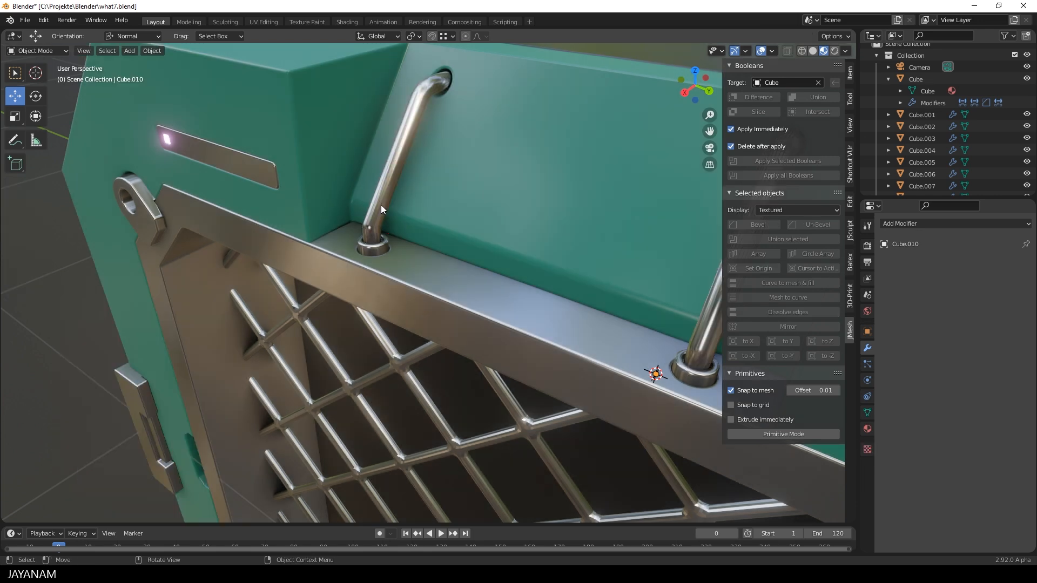
Examine the lower bends of both tubes, their bolts and the upper recess from several angles
scroll(381, 206, down, 3)
middle_drag(410, 211, 456, 220)
scroll(432, 238, up, 4)
scroll(415, 226, up, 1)
mouse_move(374, 226)
middle_down()
mouse_move(398, 217)
mouse_move(355, 225)
middle_up()
scroll(398, 216, up, 1)
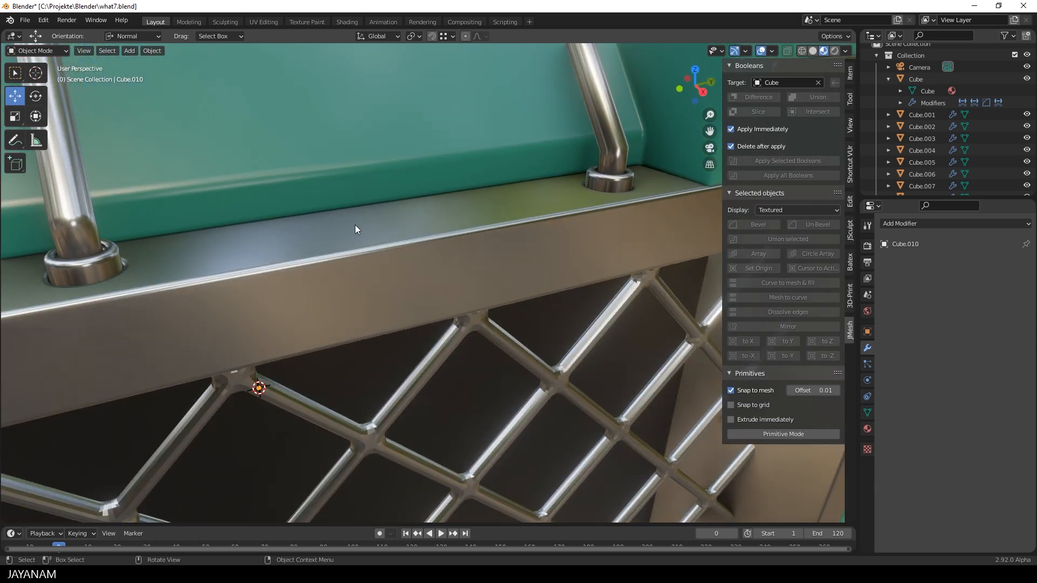
scroll(356, 233, down, 4)
key(Tab)
scroll(372, 233, down, 1)
middle_drag(434, 229, 403, 232)
key(Tab)
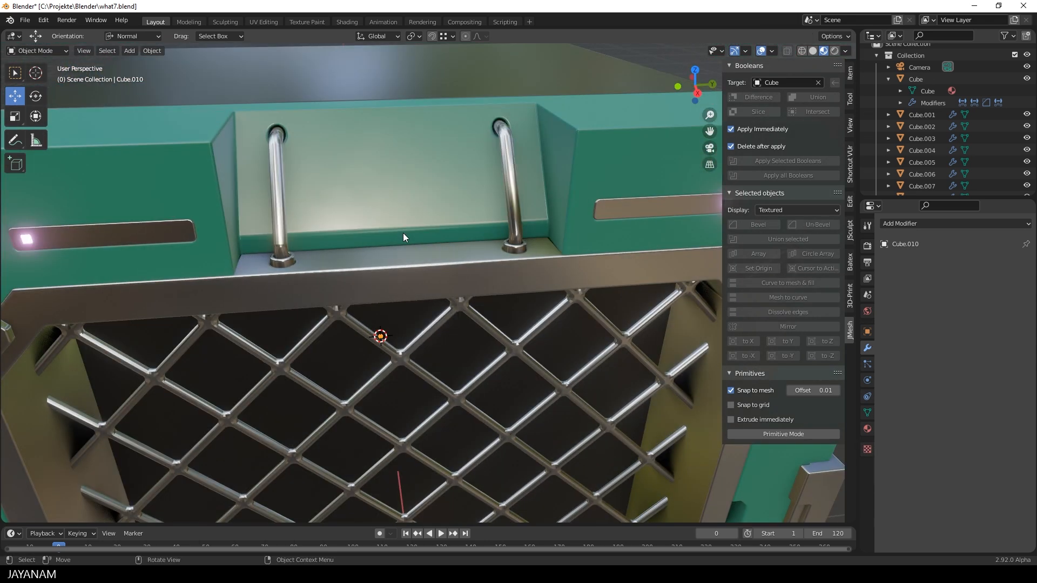
scroll(403, 232, down, 3)
scroll(328, 224, up, 1)
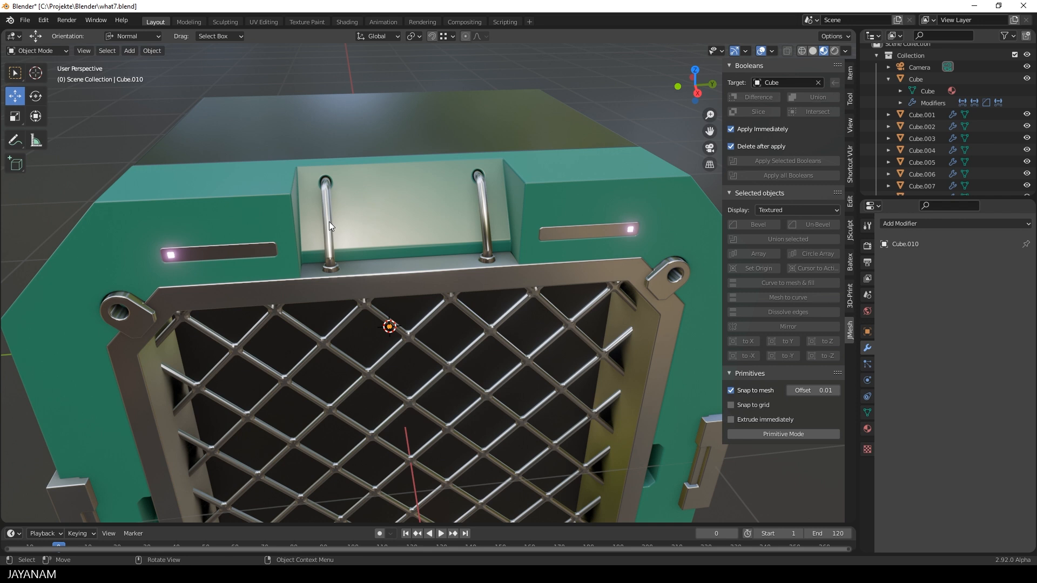
Mirror the tube mesh's geometry across to Y so both tubes share the beveled bend, and deselect it
click(329, 221)
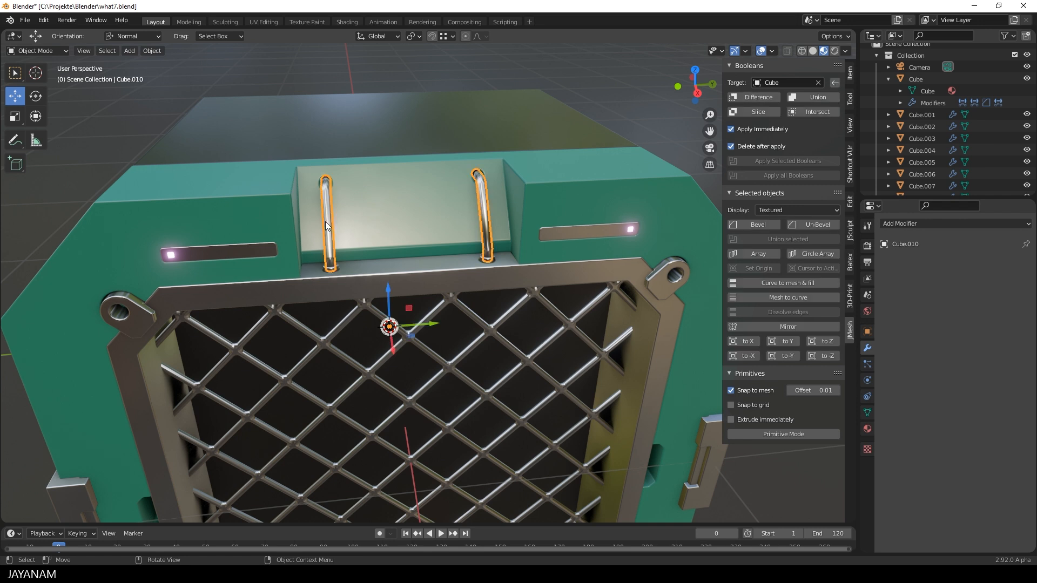
click(789, 344)
click(656, 131)
middle_drag(654, 132, 650, 267)
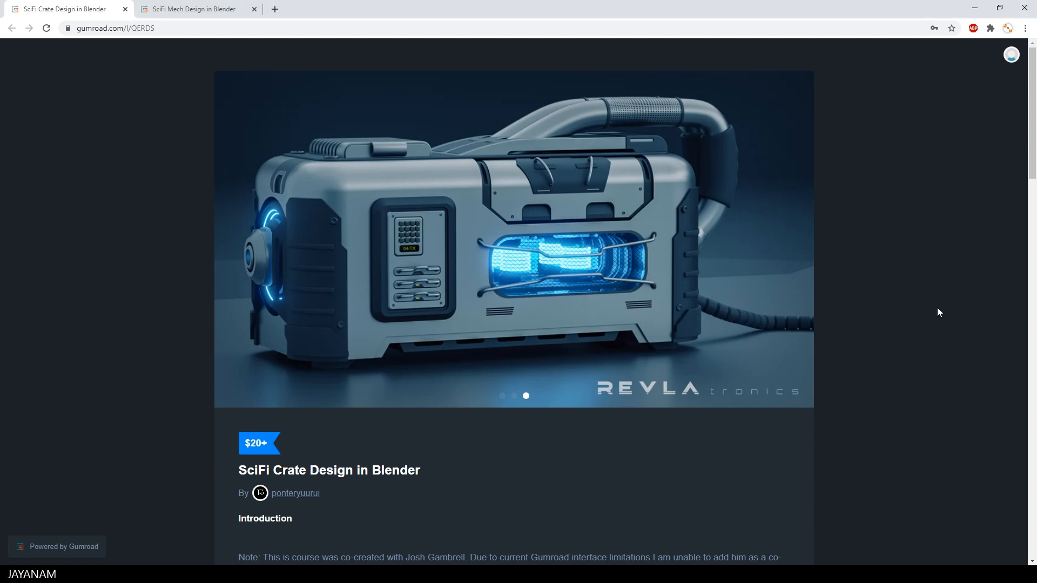
Switch to the browser and read the SciFi Mech Design in Blender course page down through its list of phases and bonus image
key(ctrl+Tab)
scroll(883, 259, down, 5)
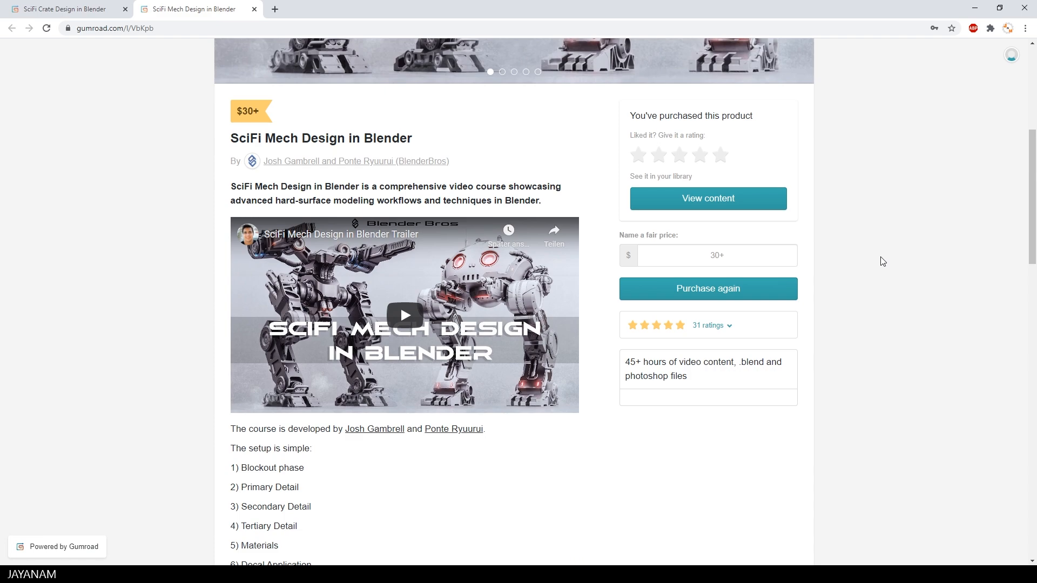
scroll(883, 261, down, 7)
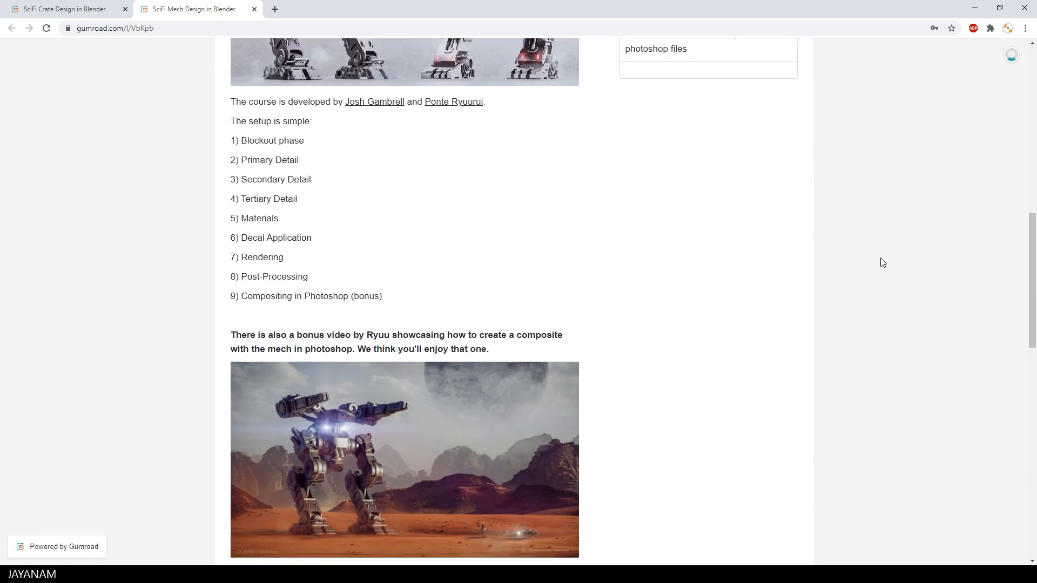